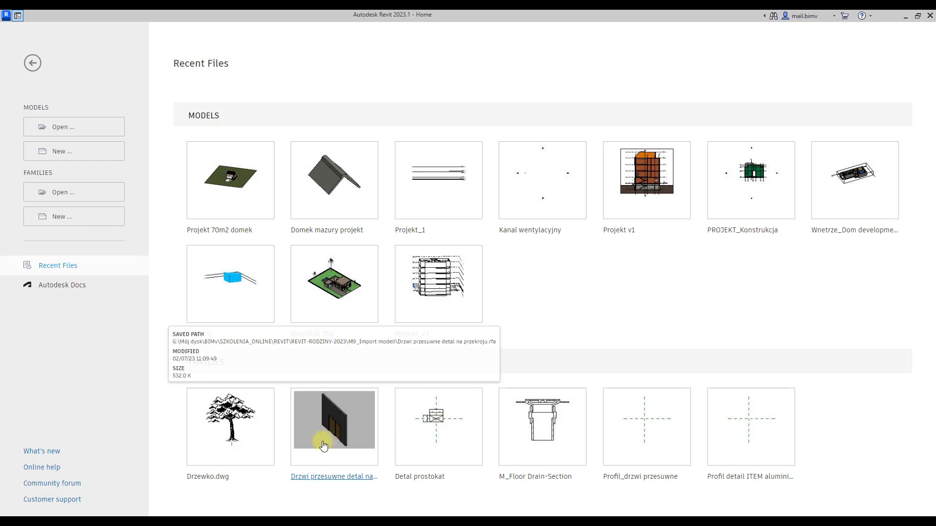
# Step: Open the sliding door family, orbit the 3D model and open the Ref. Level plan
pyautogui.click(326, 436)
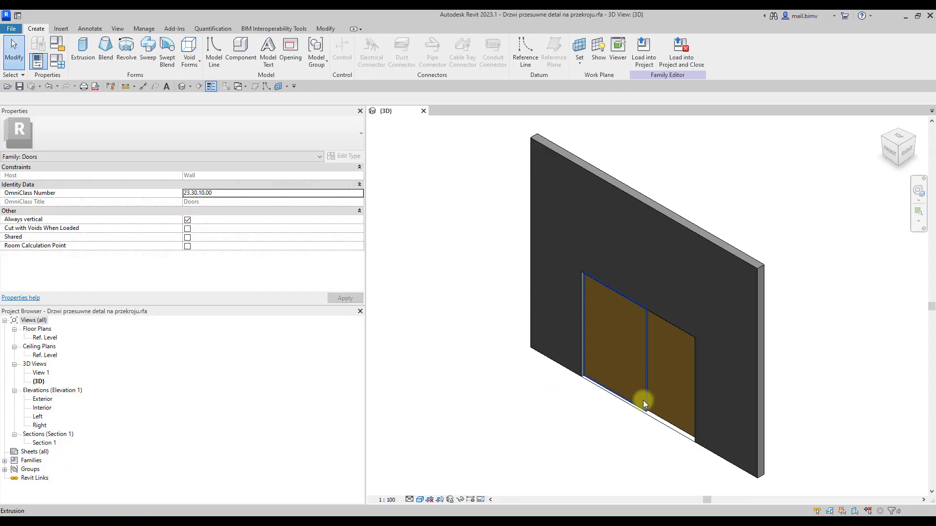
pyautogui.moveTo(643, 401)
pyautogui.keyDown('shift'); pyautogui.mouseDown(button='middle')
pyautogui.moveTo(505, 407)
pyautogui.moveTo(616, 411)
pyautogui.moveTo(706, 383)
pyautogui.mouseUp(button='middle'); pyautogui.keyUp('shift')
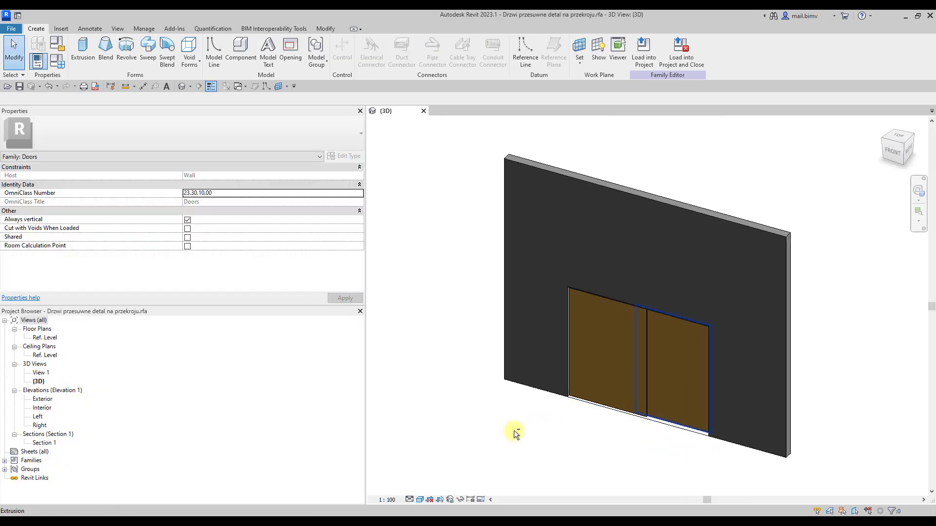
pyautogui.doubleClick(41, 339)
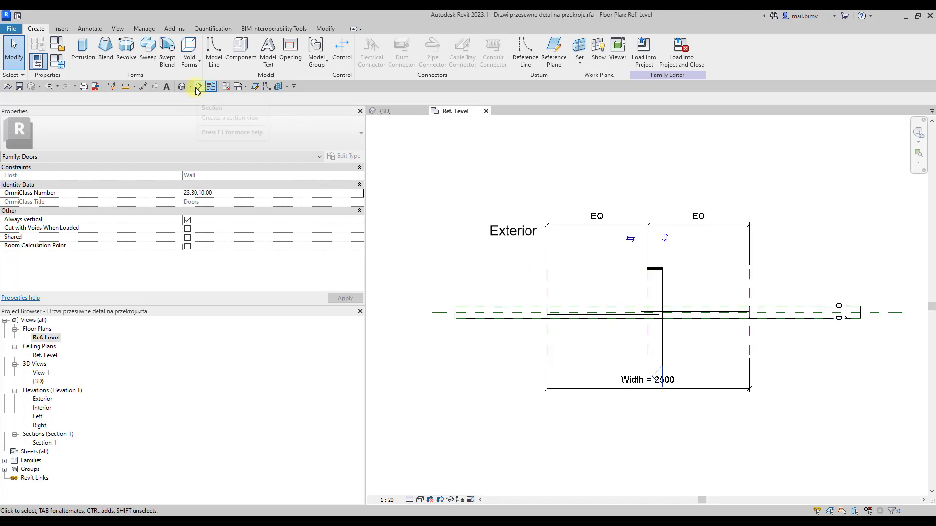
pyautogui.scroll(2, 663, 360)
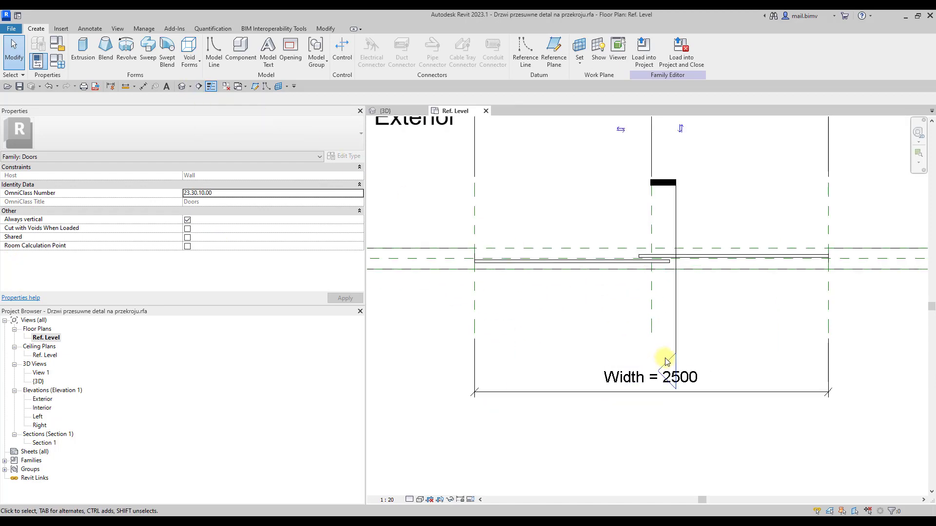
# Step: Open Section 1, zoom in and inspect the door head extrusion, 2500.0 deep from -2500.0 to 0.0
pyautogui.doubleClick(670, 363)
pyautogui.scroll(2, 634, 312)
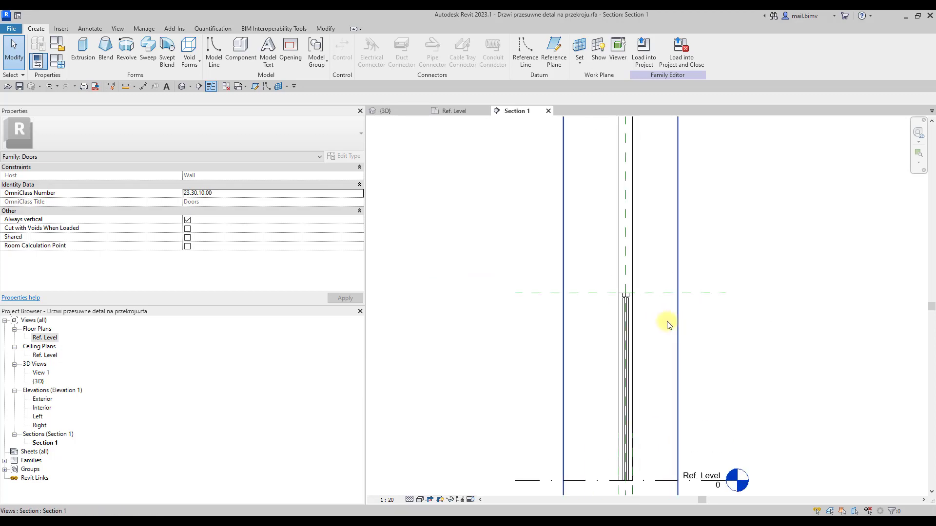
pyautogui.scroll(2, 653, 312)
pyautogui.scroll(2, 623, 297)
pyautogui.scroll(2, 608, 293)
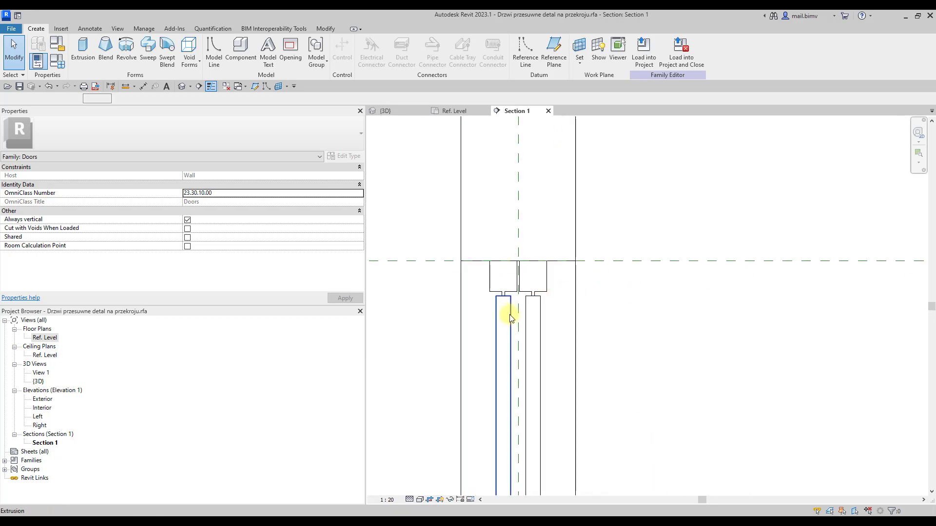
pyautogui.click(507, 313)
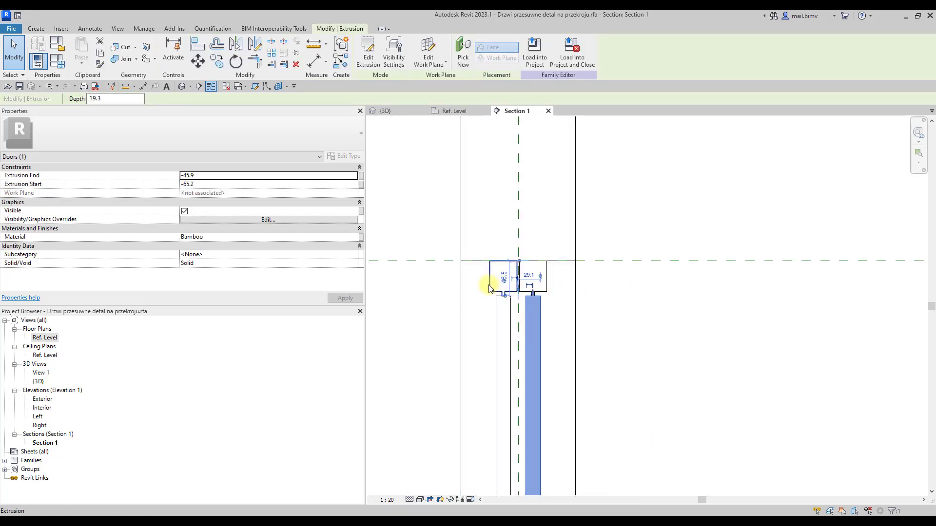
pyautogui.click(500, 279)
pyautogui.scroll(2, 498, 277)
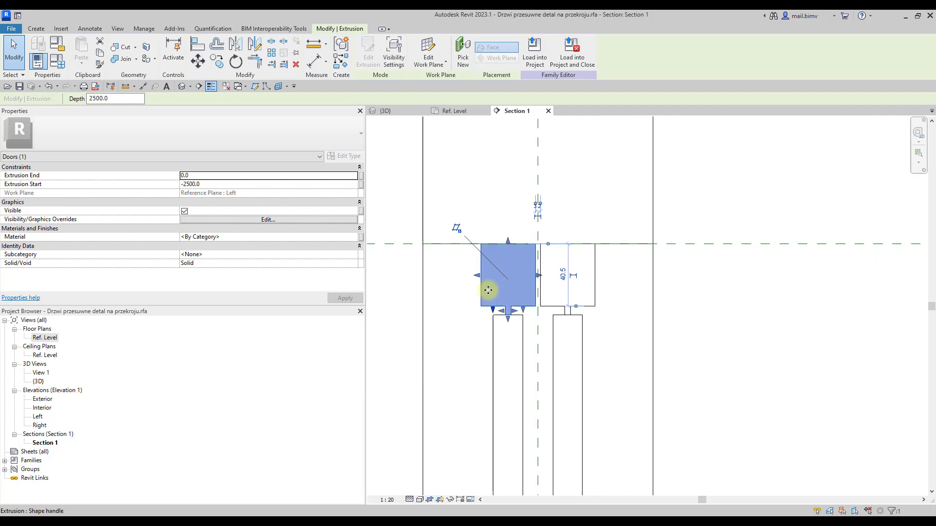
pyautogui.click(490, 310)
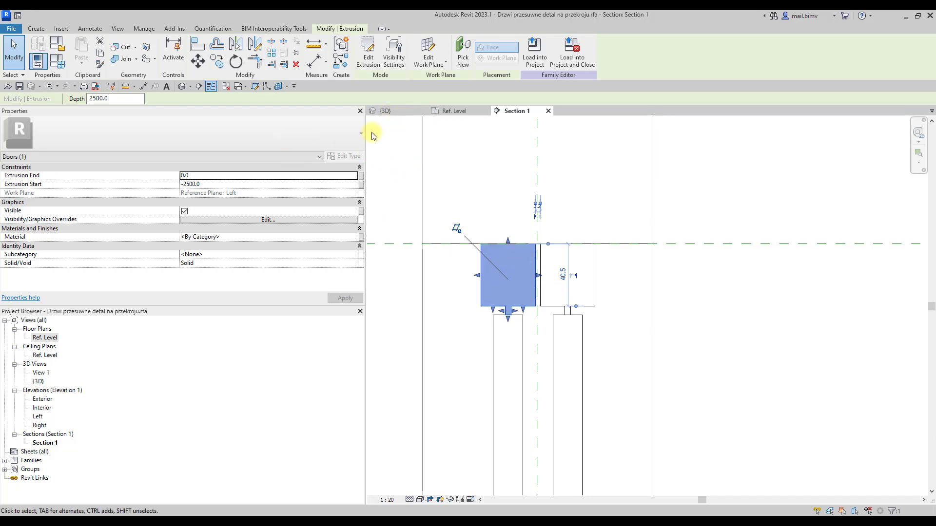
pyautogui.click(10, 29)
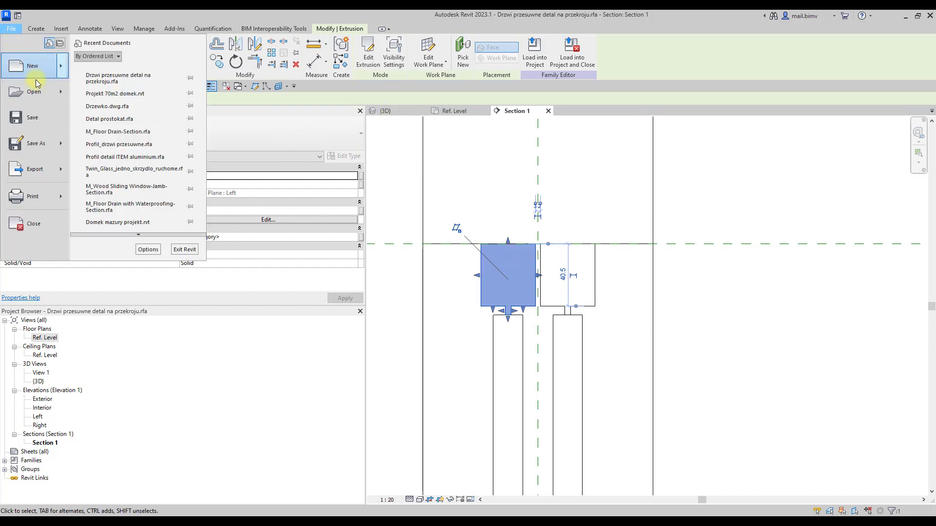
# Step: Zoom to the Profil_drzwi przesuwne profile and load it into the sliding door family
pyautogui.press('Escape')
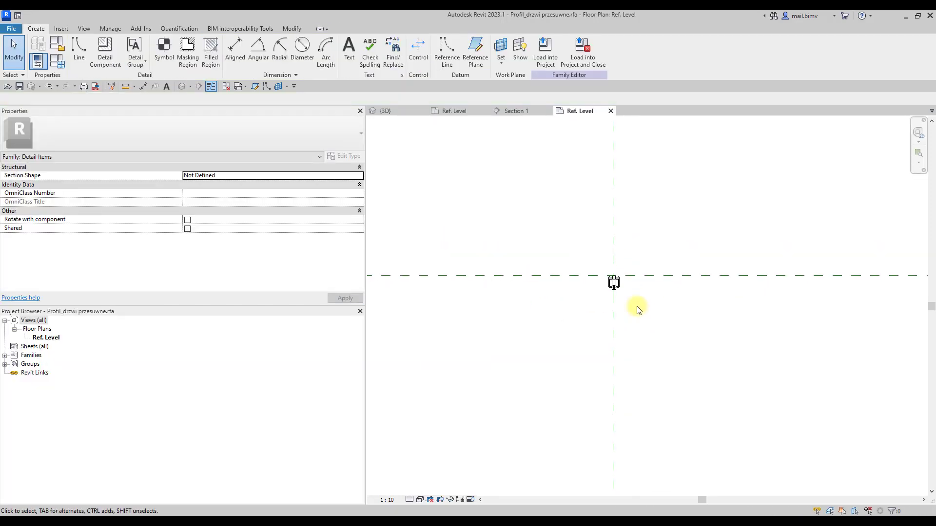
pyautogui.scroll(5, 617, 273)
pyautogui.scroll(5, 539, 288)
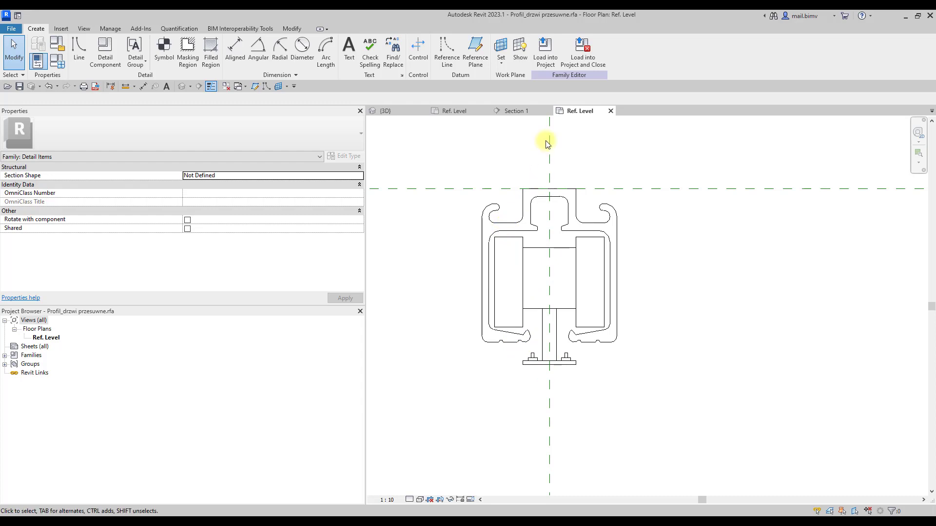
pyautogui.click(546, 56)
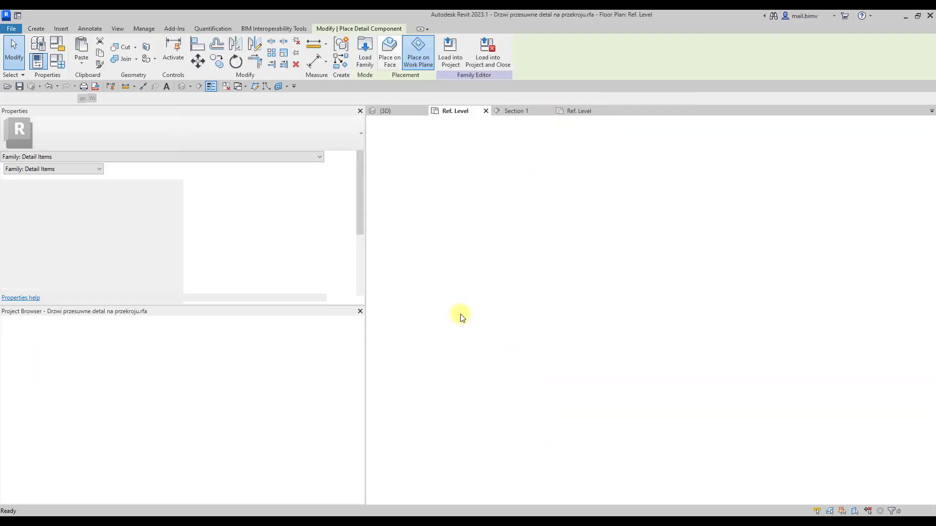
# Step: Place Profil_drzwi przesuwne detail components on both door head blocks in Section 1, then select both
pyautogui.click(14, 52)
pyautogui.doubleClick(43, 443)
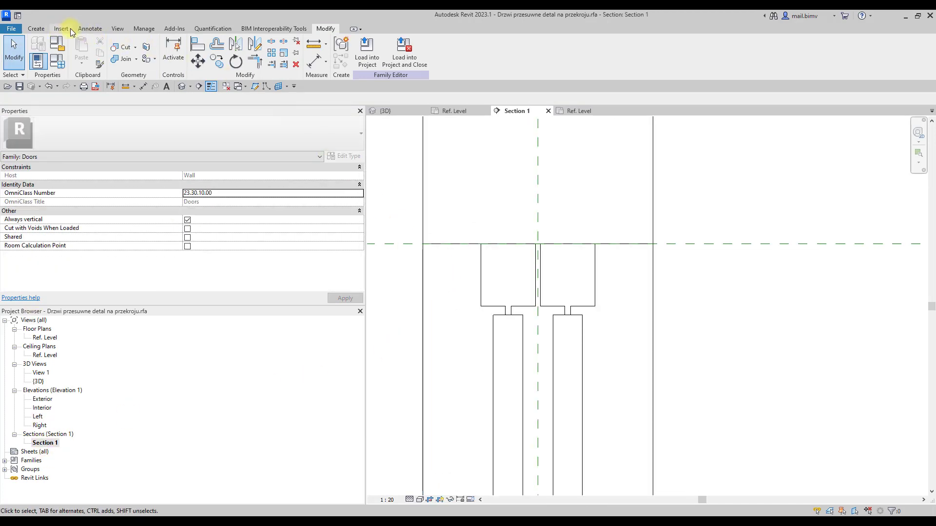
pyautogui.click(89, 29)
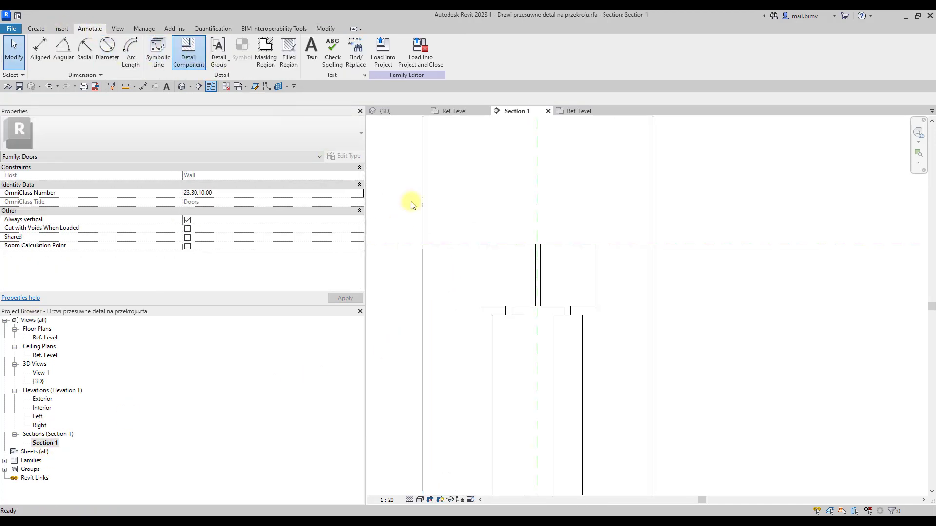
pyautogui.scroll(3, 511, 292)
pyautogui.scroll(2, 511, 299)
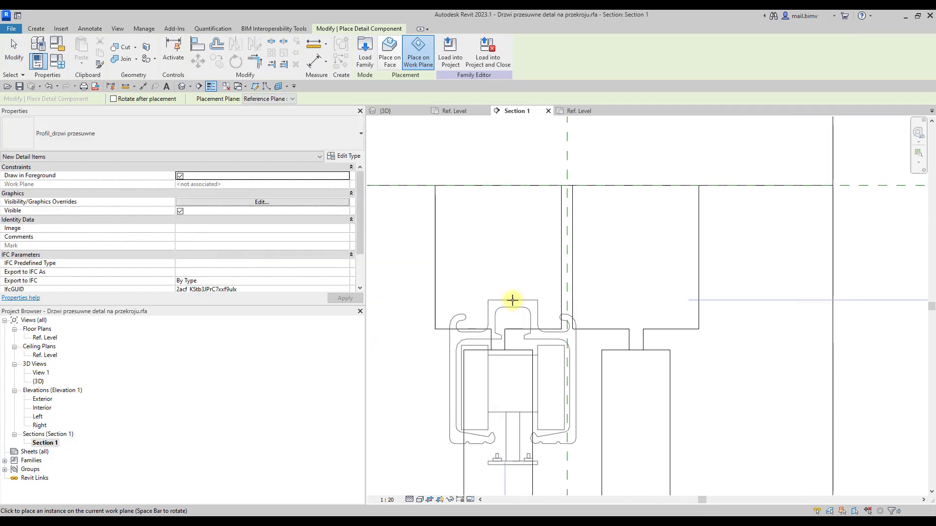
pyautogui.click(499, 184)
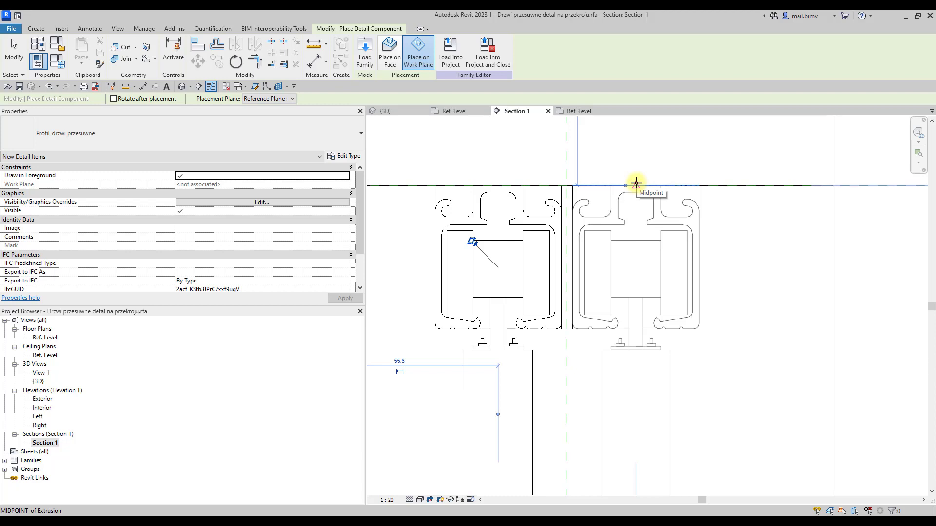
pyautogui.click(636, 184)
pyautogui.press('Escape')
pyautogui.press('Escape')
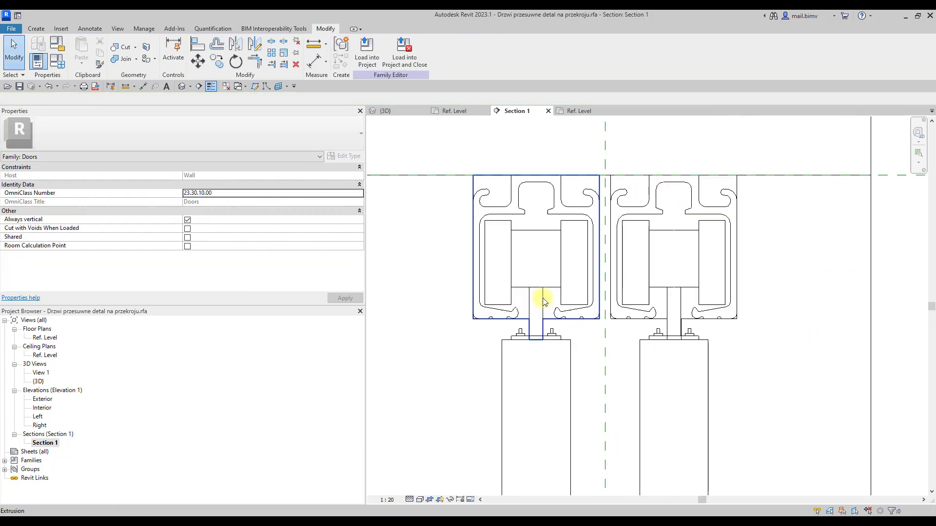
pyautogui.click(648, 293)
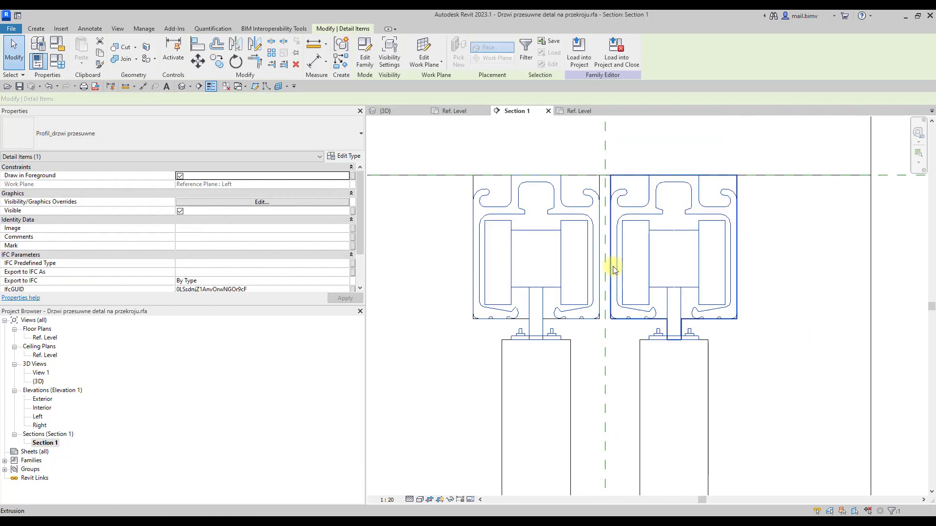
pyautogui.keyDown('ctrl'); pyautogui.click(599, 256); pyautogui.keyUp('ctrl')
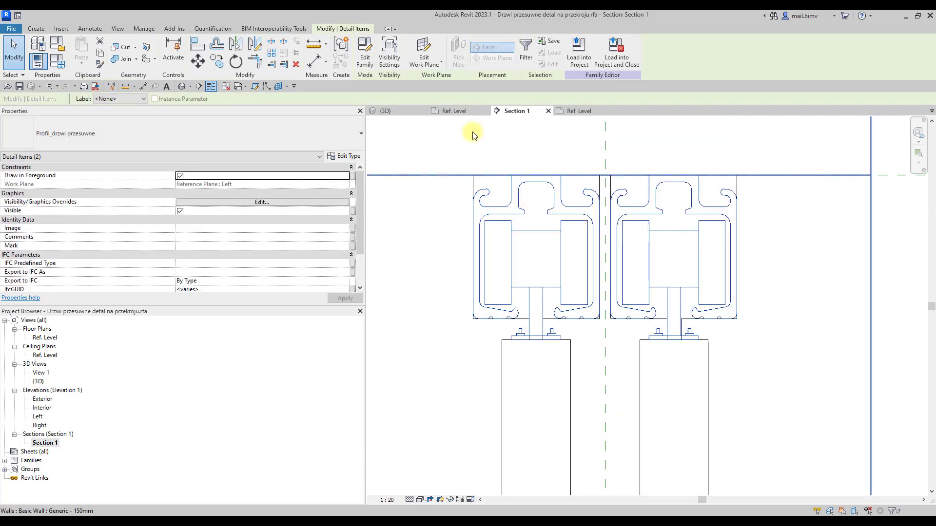
# Step: Restrict both selected profiles' visibility to Fine detail only, clearing Coarse and Medium
pyautogui.click(397, 63)
pyautogui.moveTo(416, 209); pyautogui.dragTo(285, 194)
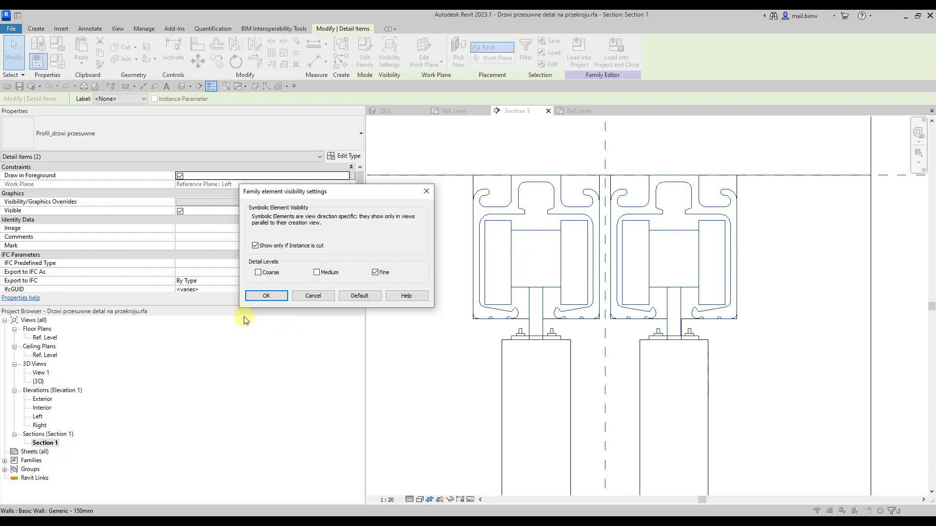
pyautogui.click(257, 295)
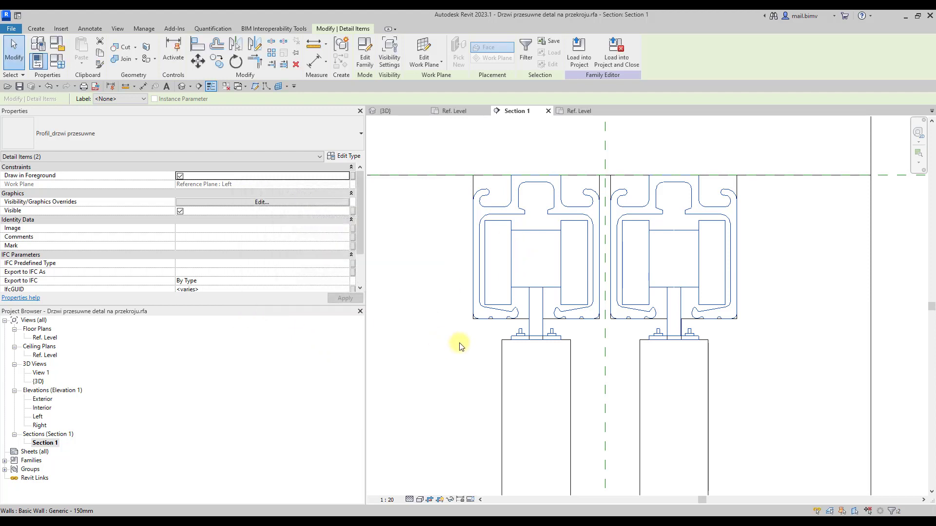
pyautogui.scroll(-2, 439, 363)
pyautogui.click(421, 499)
# Step: Deselect the profiles and turn on the visibility preview option
pyautogui.click(840, 428)
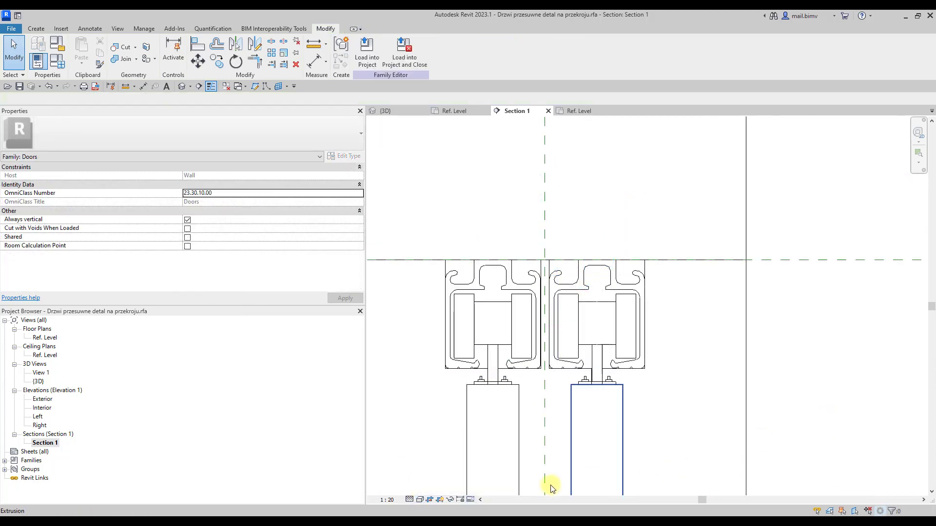
pyautogui.click(471, 500)
pyautogui.click(482, 490)
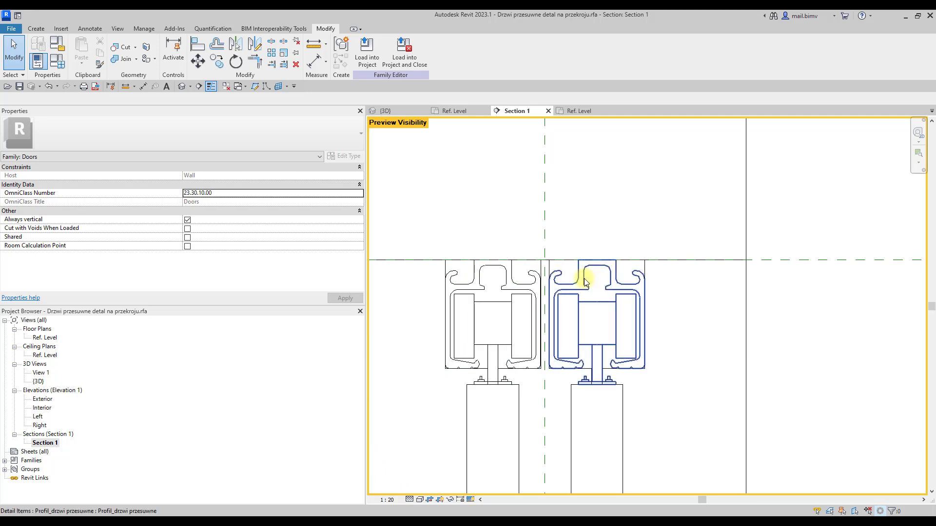
# Step: Compare Section 1 at Medium detail, then return it to Fine and zoom on the profiles
pyautogui.click(409, 500)
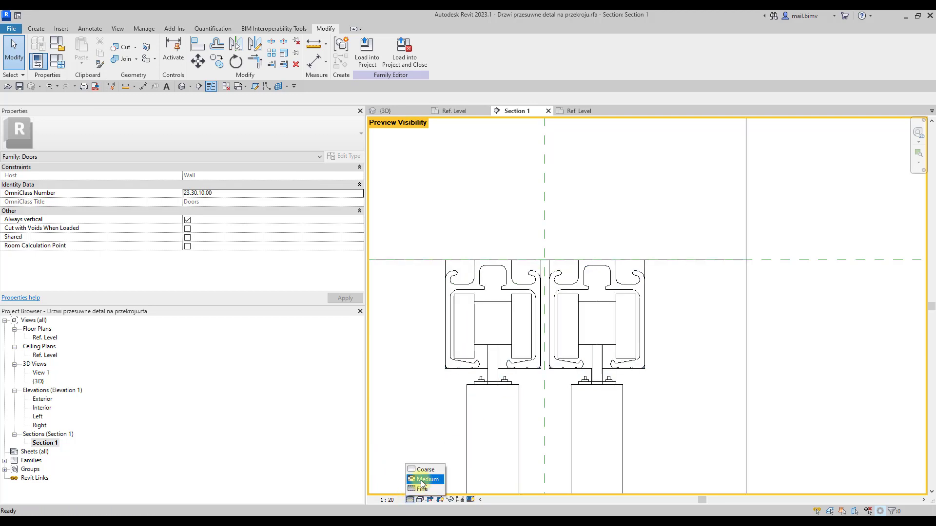
pyautogui.click(420, 476)
pyautogui.click(409, 500)
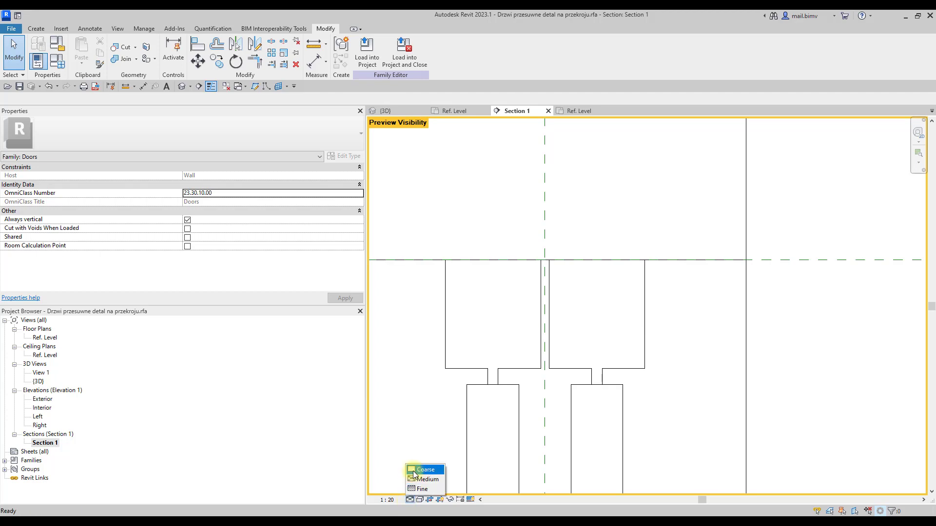
pyautogui.click(422, 469)
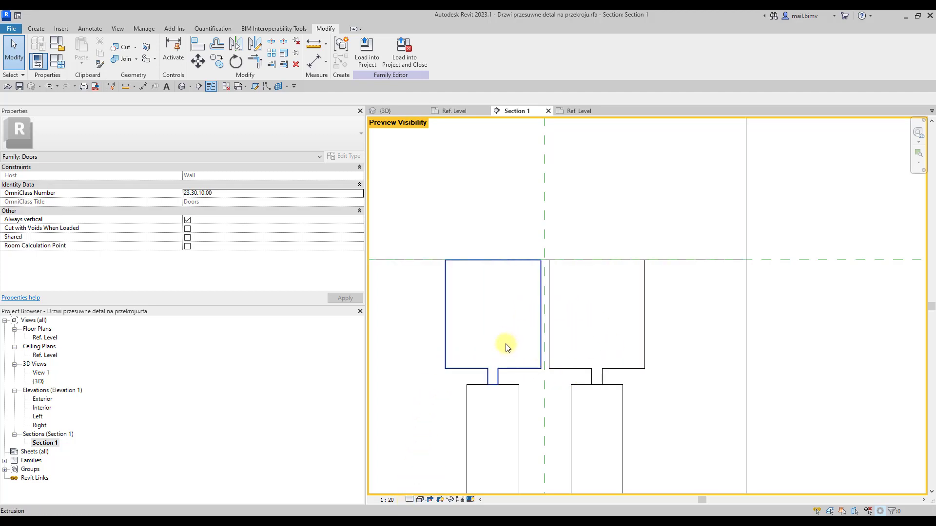
pyautogui.click(460, 305)
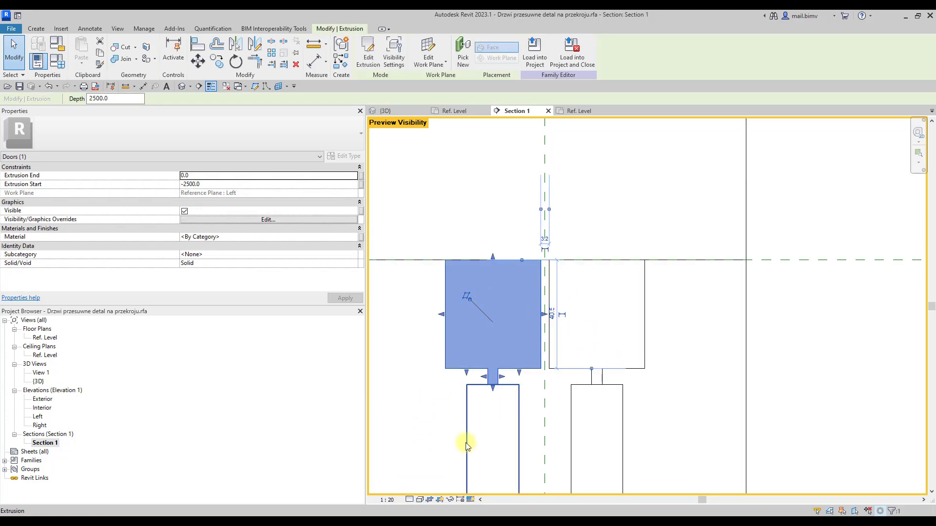
pyautogui.click(410, 500)
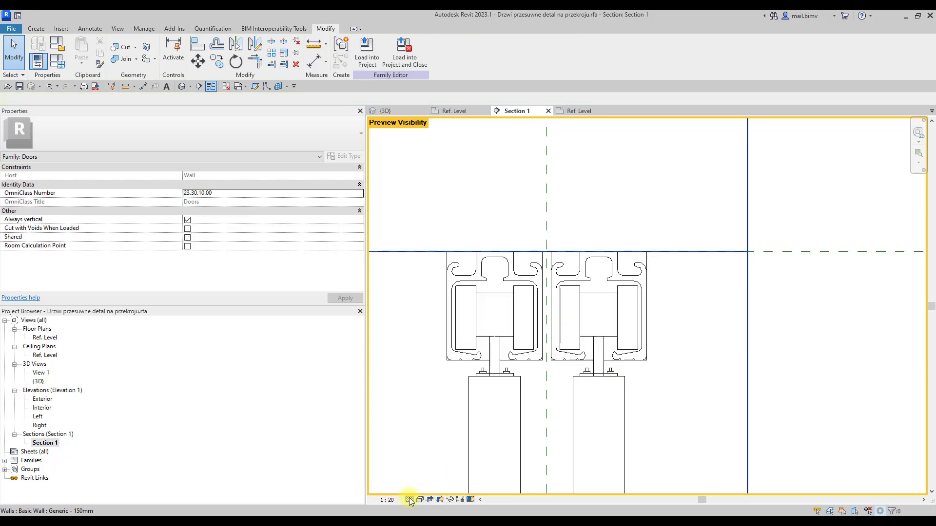
pyautogui.scroll(2, 454, 258)
pyautogui.scroll(1, 453, 255)
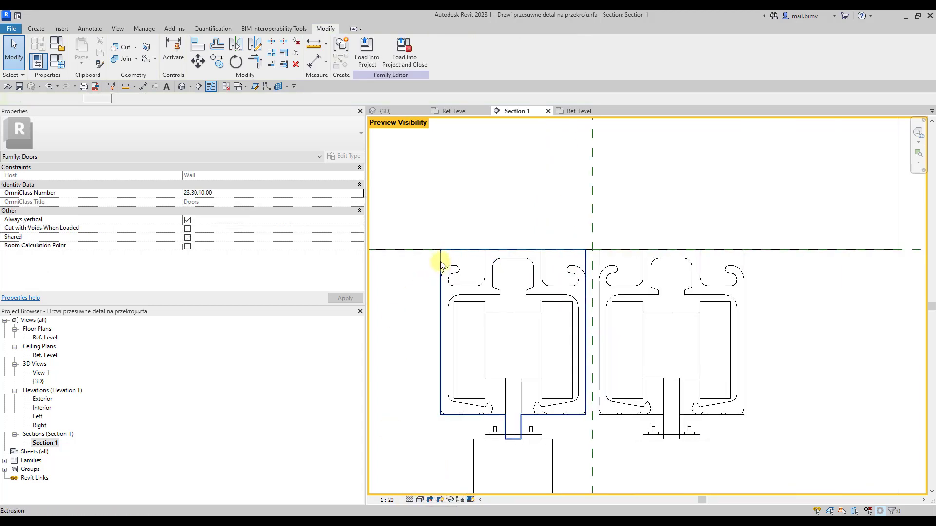
# Step: Hide the left door extrusion in Left/Right views through its Visibility Settings
pyautogui.click(441, 266)
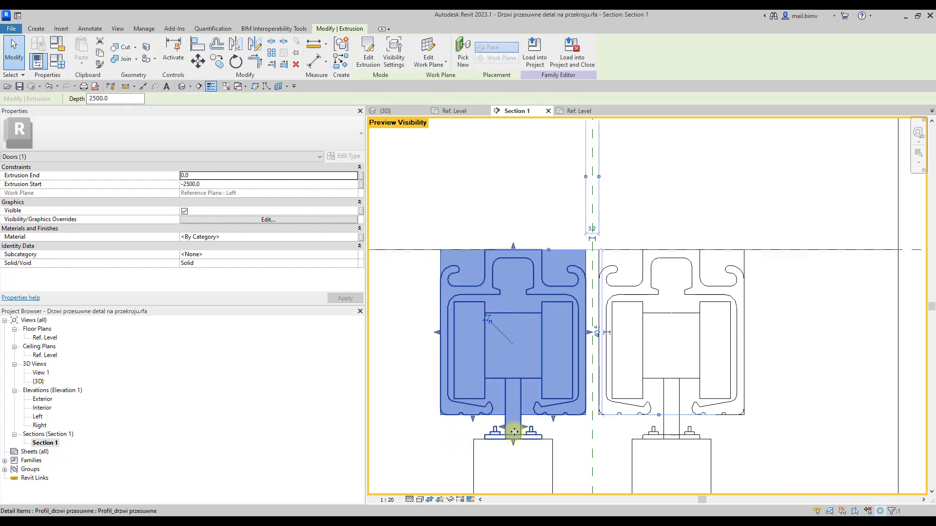
pyautogui.click(803, 337)
pyautogui.click(538, 284)
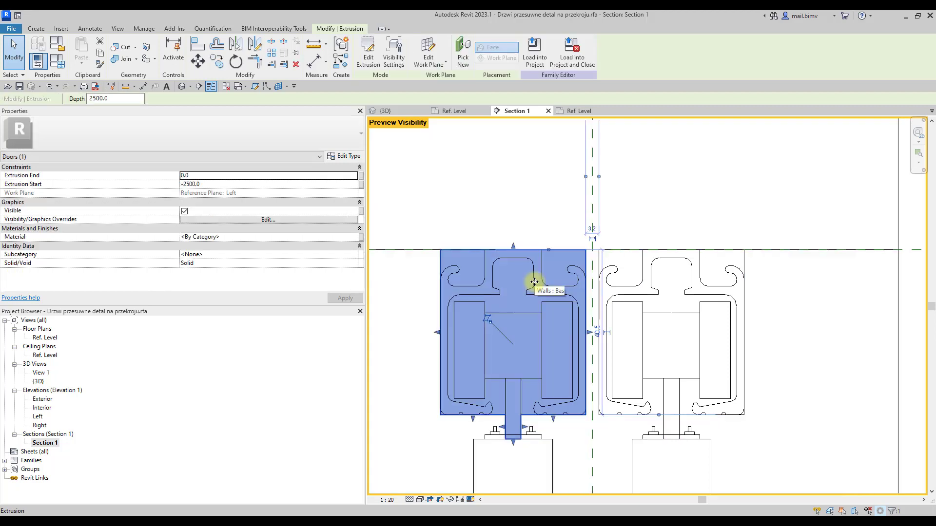
pyautogui.click(390, 59)
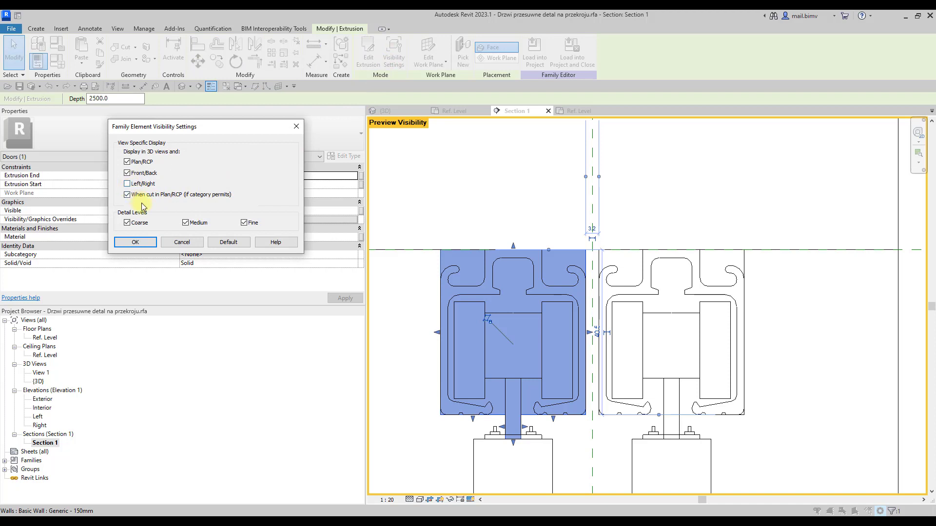
pyautogui.click(134, 242)
# Step: Check Section 1 at a coarser detail level, return to Fine, and select the right profile detail
pyautogui.click(375, 480)
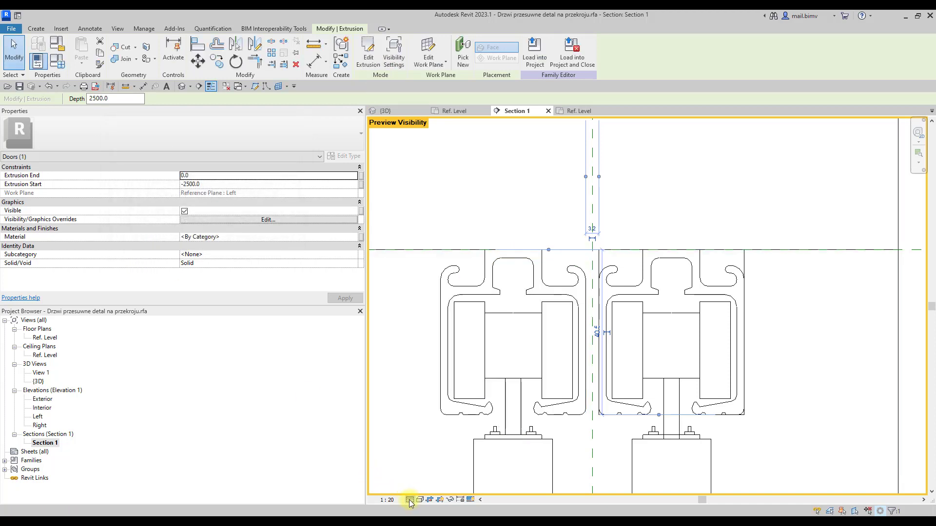
pyautogui.click(409, 499)
pyautogui.click(419, 486)
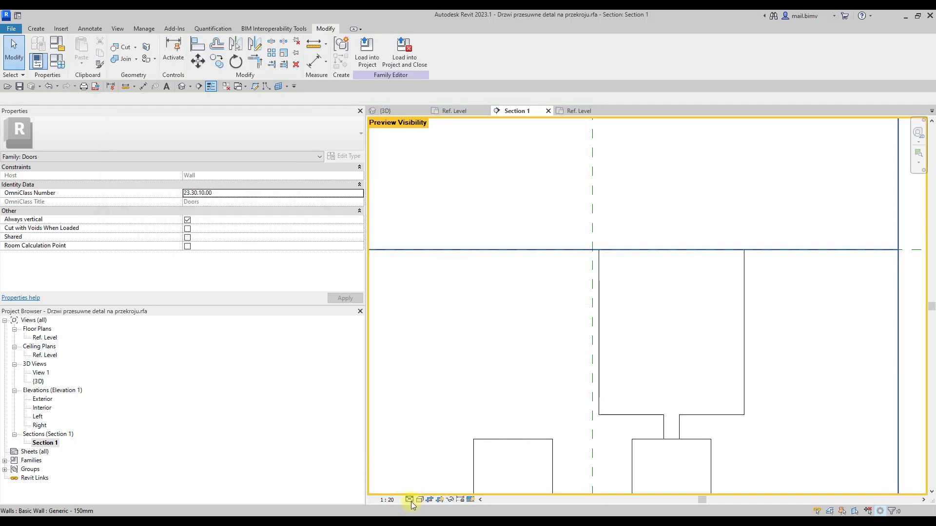
pyautogui.click(410, 501)
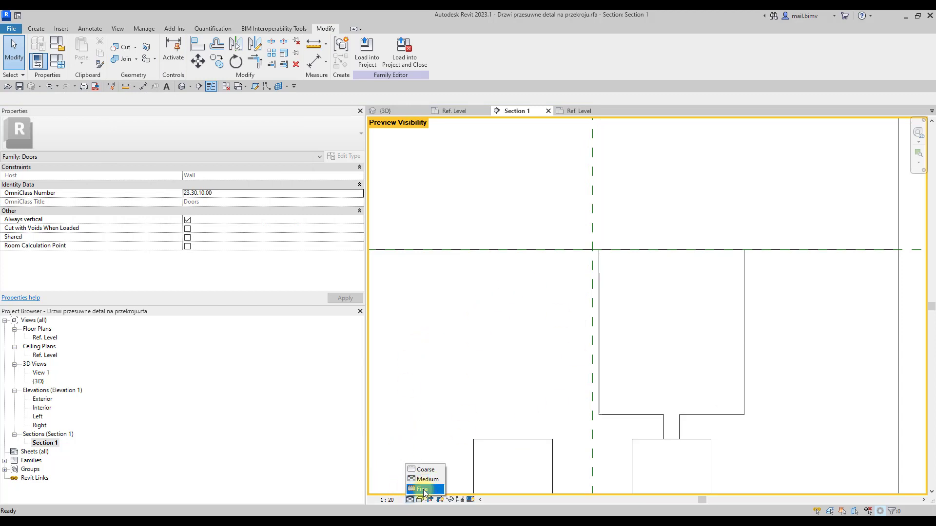
pyautogui.click(423, 490)
pyautogui.click(477, 369)
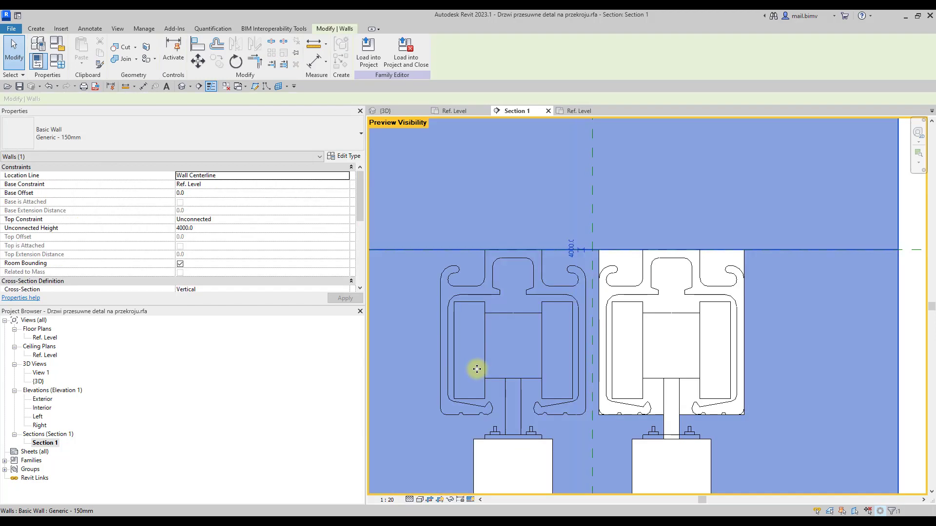
pyautogui.press('Escape')
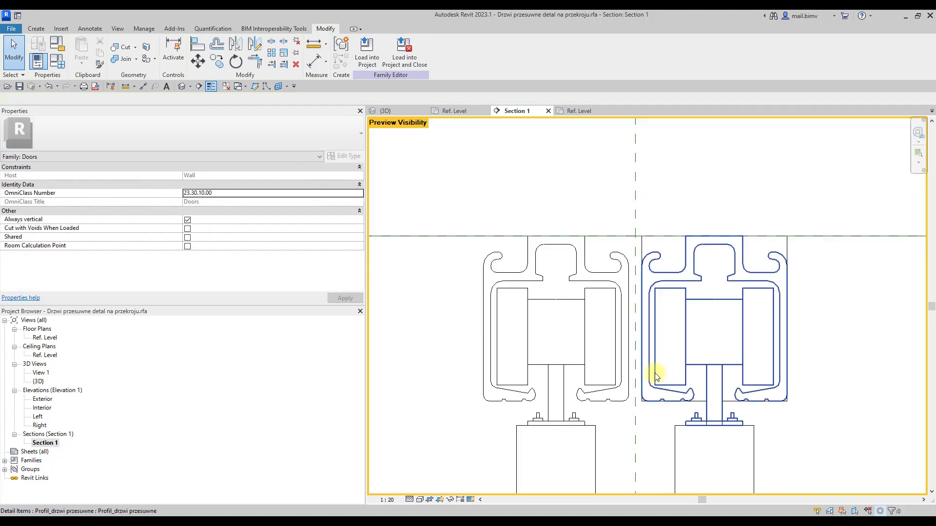
pyautogui.click(655, 378)
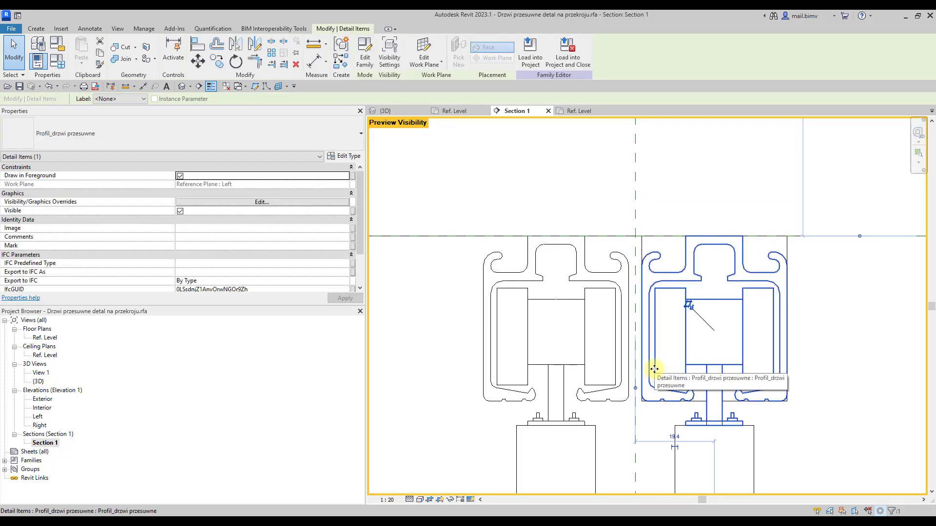
# Step: Edit the Profil_drzwi przesuwne family and restrict all 93 profile lines to Fine detail only
pyautogui.doubleClick(654, 369)
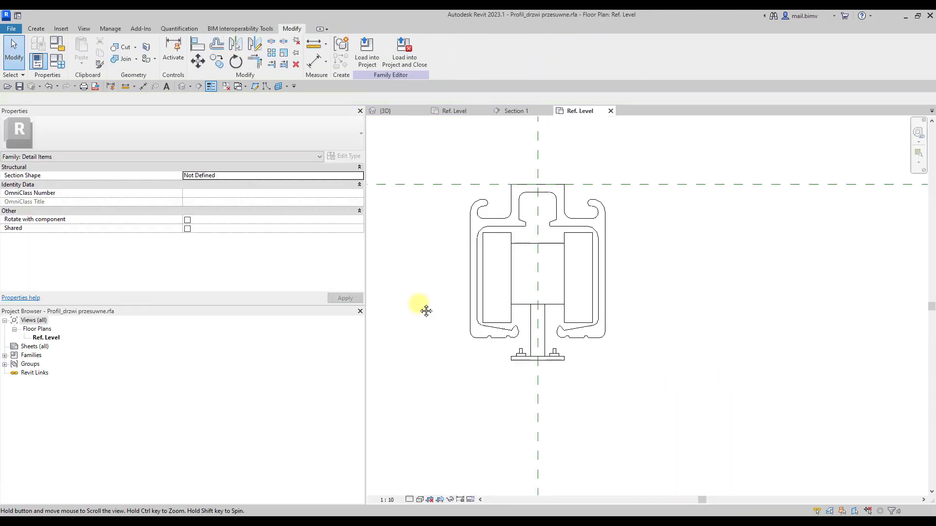
pyautogui.moveTo(419, 122); pyautogui.dragTo(644, 393)
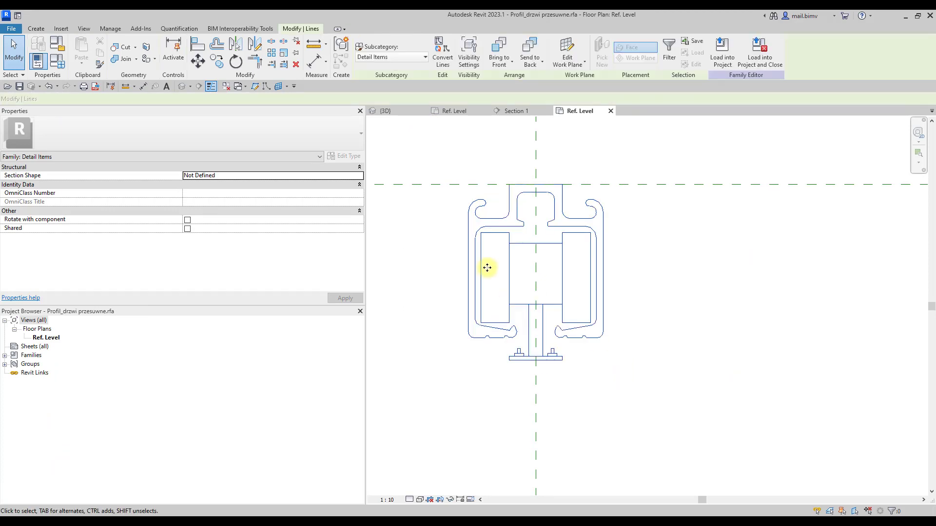
pyautogui.click(468, 53)
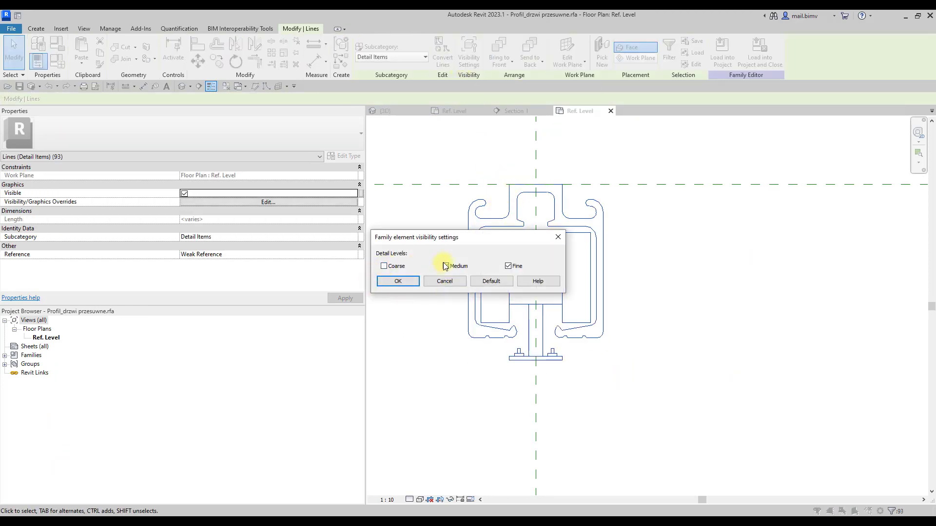
pyautogui.click(398, 281)
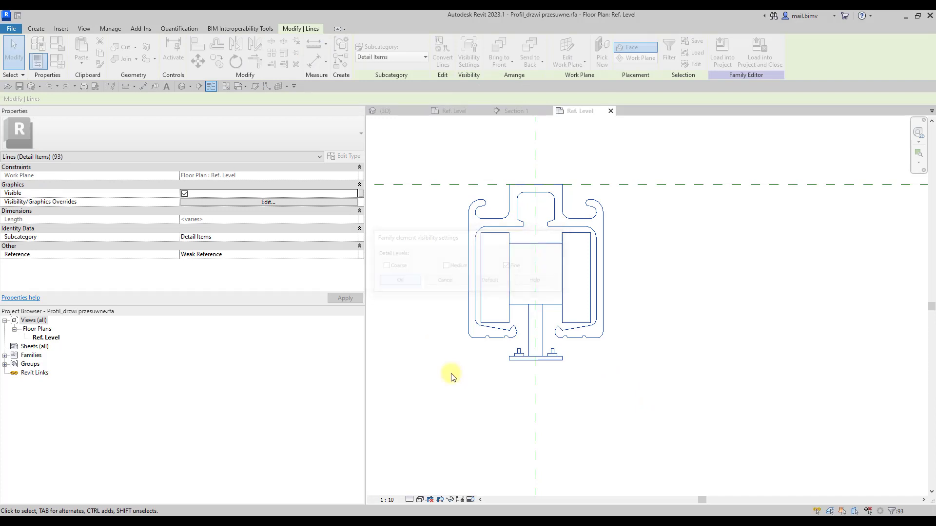
pyautogui.click(429, 361)
pyautogui.click(41, 30)
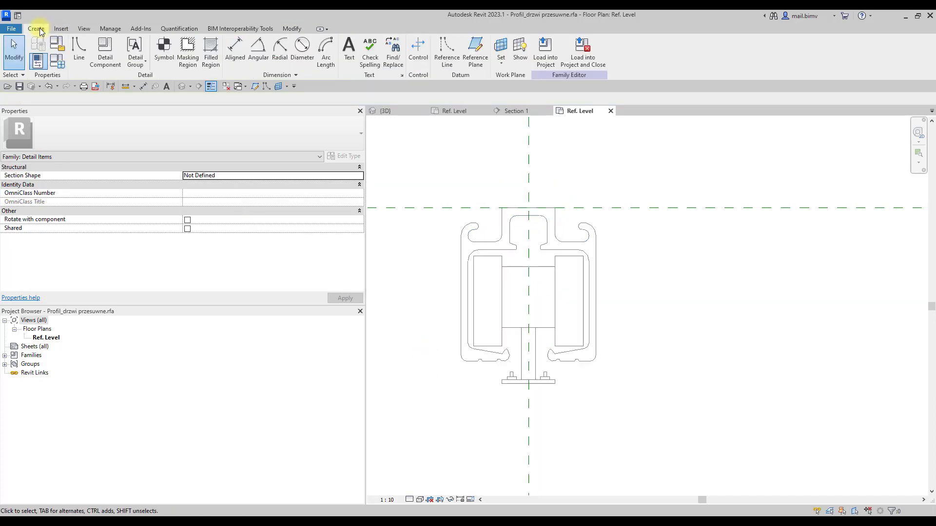
# Step: Sketch a rectangular masking region boundary around the profile, aligning its left edge to the profile
pyautogui.click(187, 49)
pyautogui.click(393, 42)
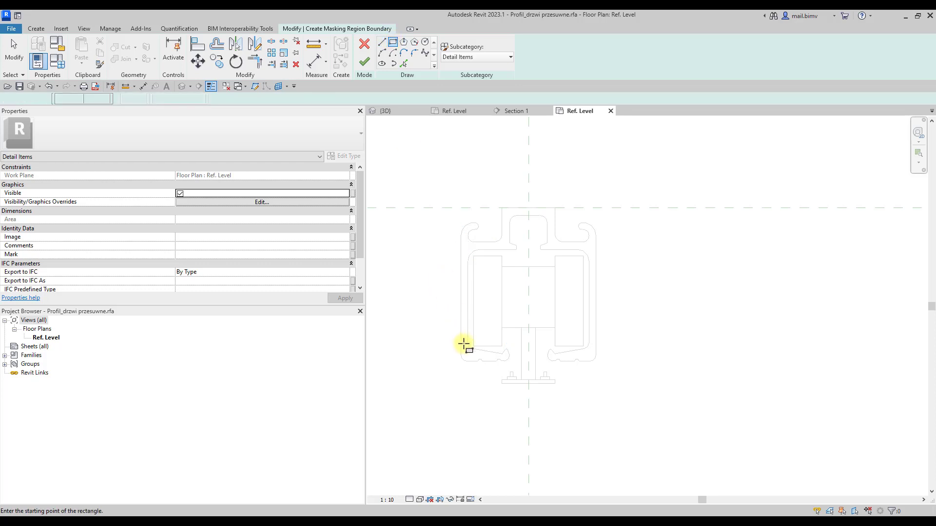
pyautogui.click(462, 361)
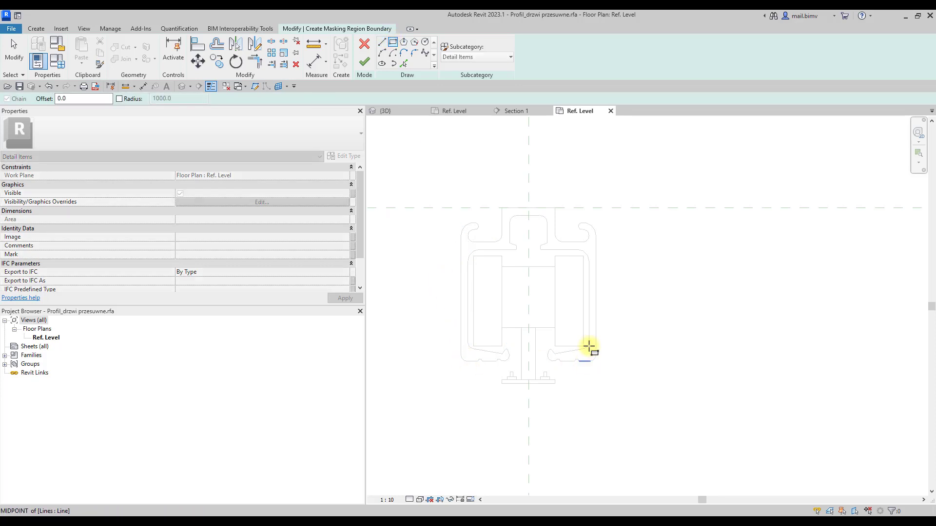
pyautogui.click(596, 208)
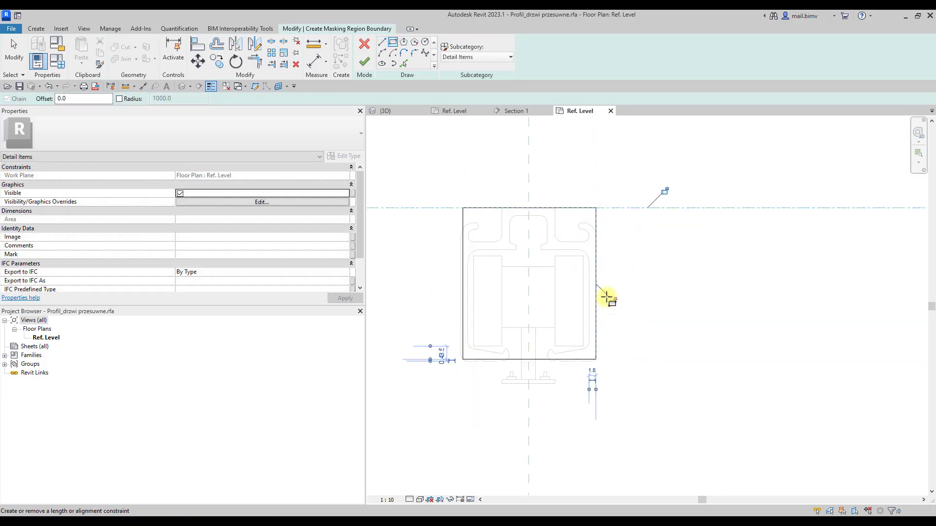
pyautogui.scroll(3, 497, 192)
pyautogui.press('Escape')
pyautogui.scroll(2, 443, 247)
pyautogui.scroll(2, 435, 243)
pyautogui.click(435, 243)
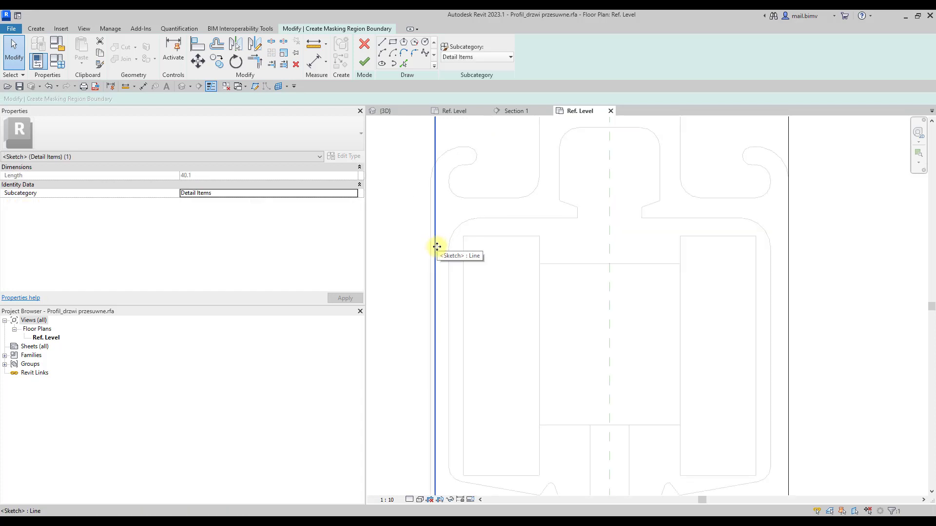
pyautogui.moveTo(435, 247); pyautogui.dragTo(430, 247)
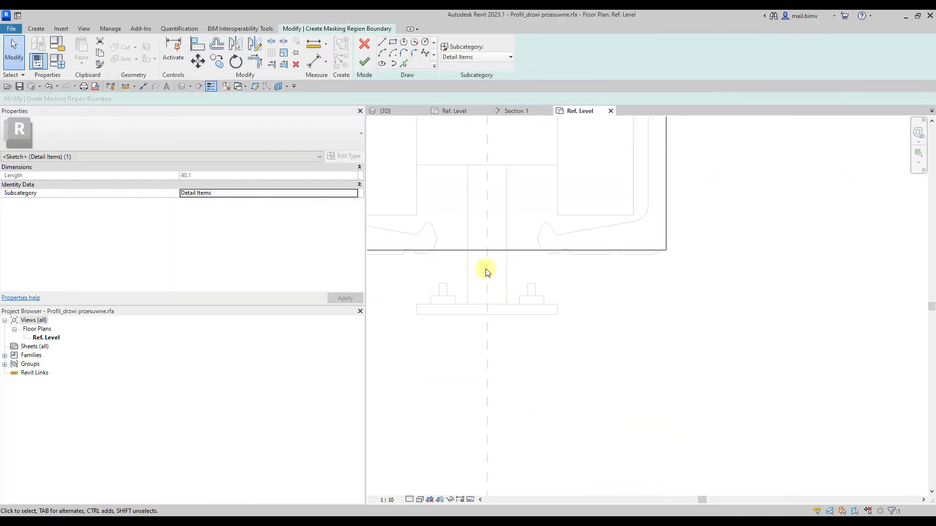
pyautogui.click(463, 254)
# Step: Split and trim the bottom boundary around the stem, finish the masking region and confirm its visibility settings
pyautogui.click(382, 43)
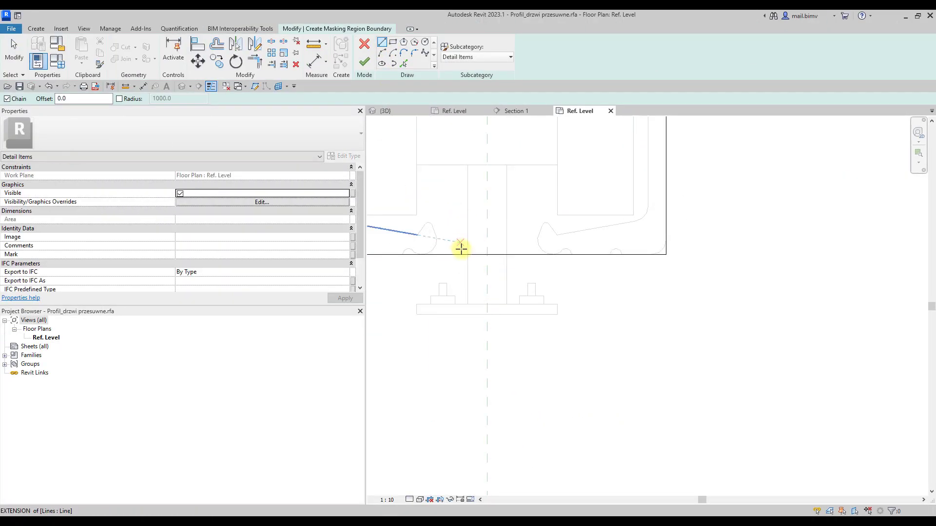
pyautogui.click(468, 254)
pyautogui.press('Escape')
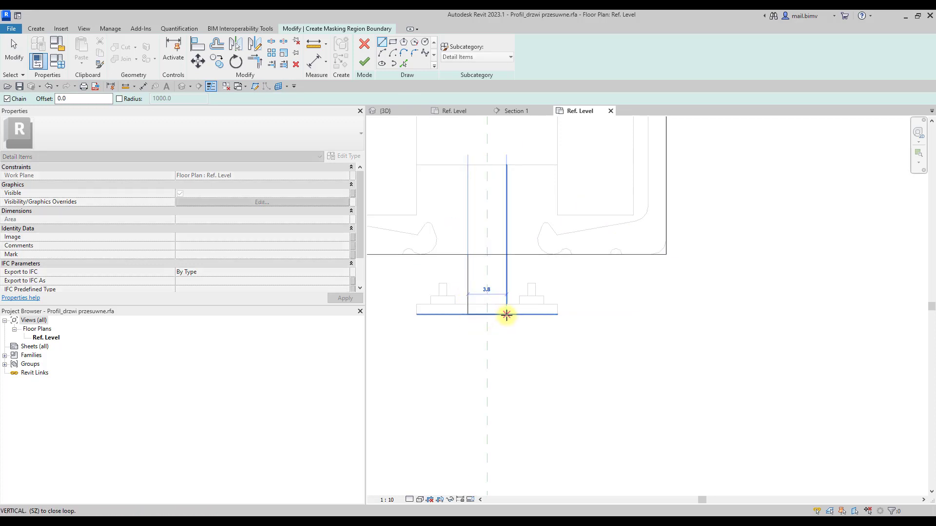
pyautogui.press('Escape')
pyautogui.click(271, 41)
pyautogui.click(486, 254)
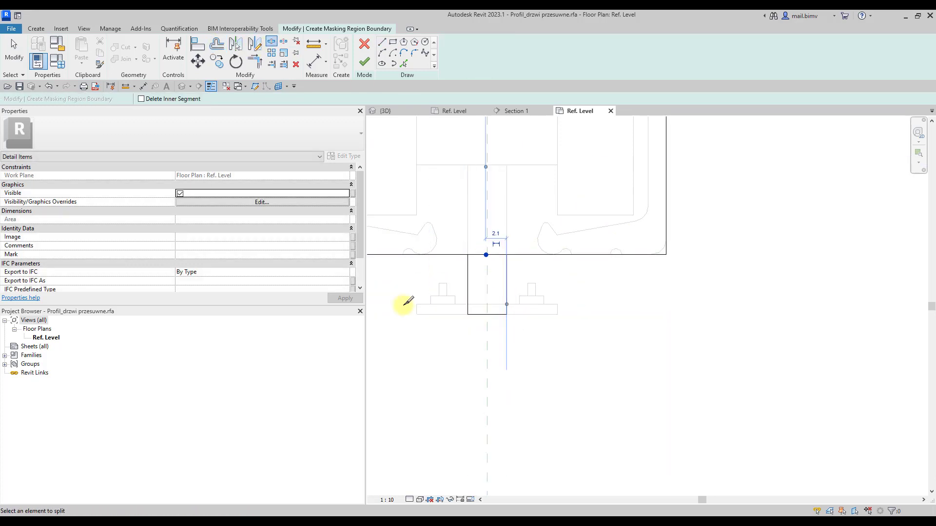
pyautogui.press('t')
pyautogui.press('r')
pyautogui.click(458, 254)
pyautogui.click(507, 263)
pyautogui.scroll(-3, 510, 247)
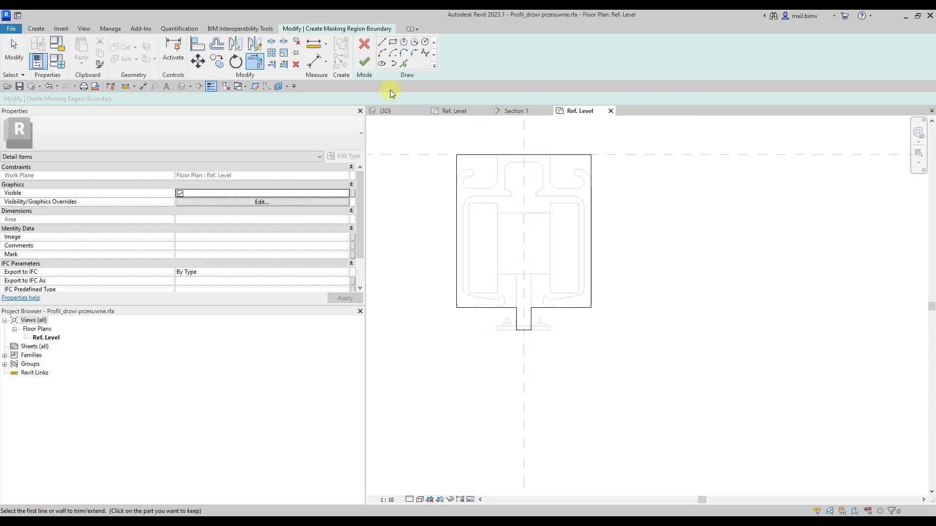
pyautogui.click(364, 61)
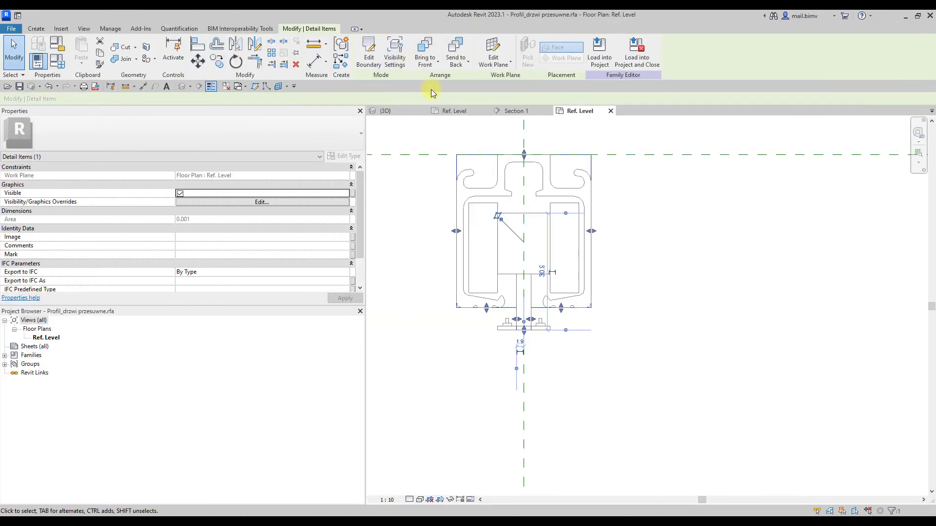
pyautogui.click(394, 51)
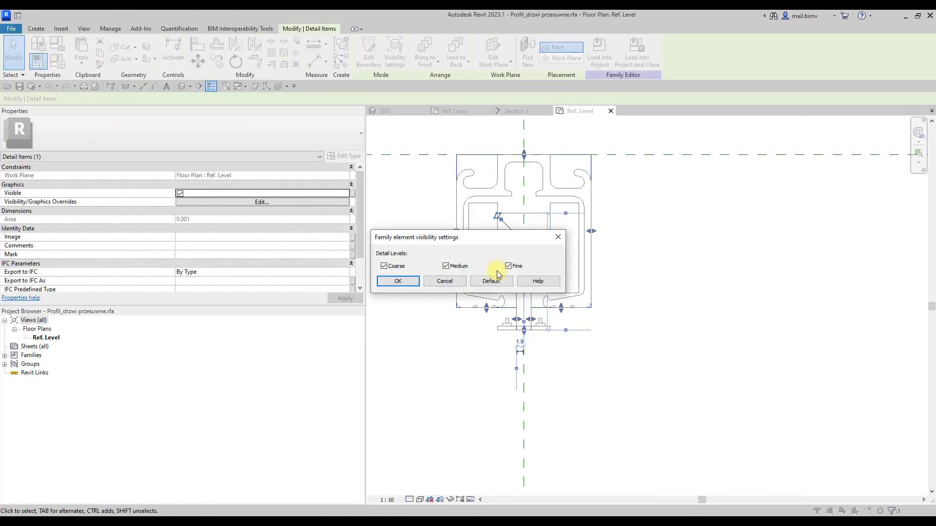
pyautogui.click(396, 281)
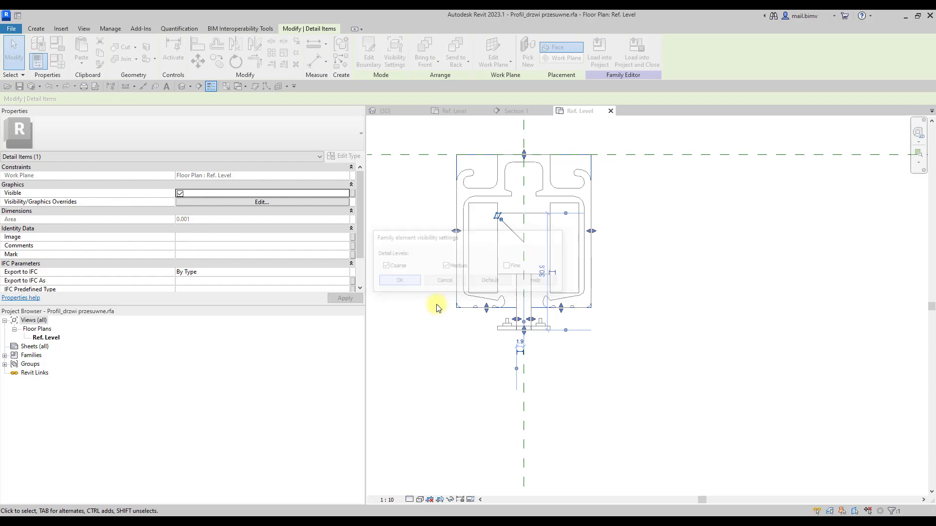
# Step: Load the profile into the door family, overwriting the existing version, and check the left profile's visibility settings
pyautogui.click(599, 51)
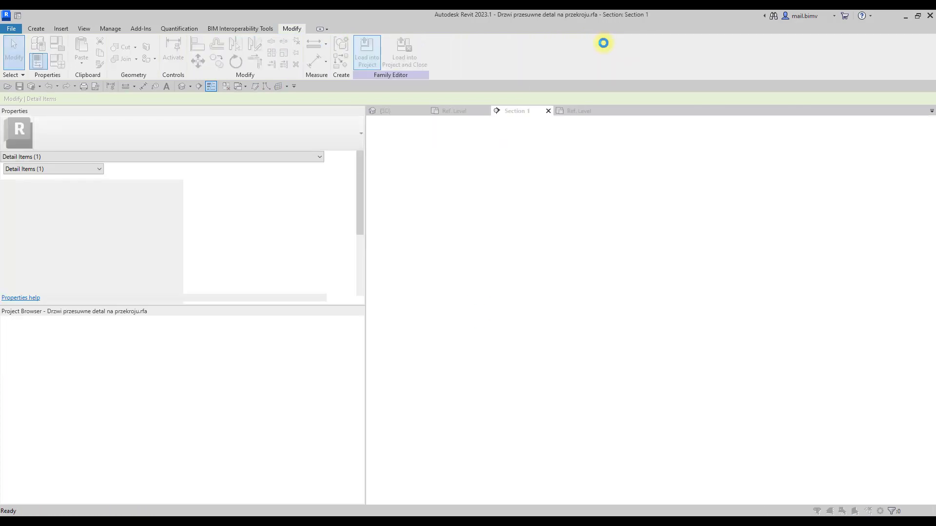
pyautogui.click(420, 251)
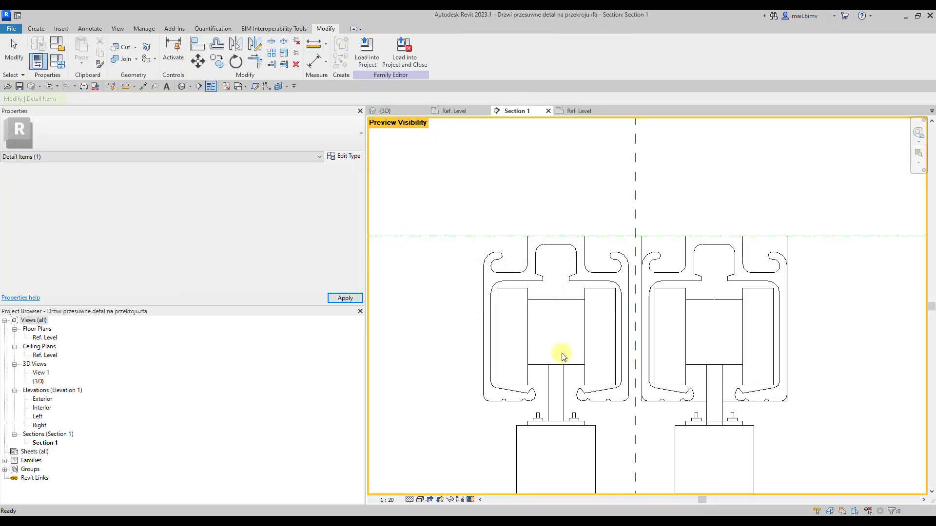
pyautogui.click(409, 500)
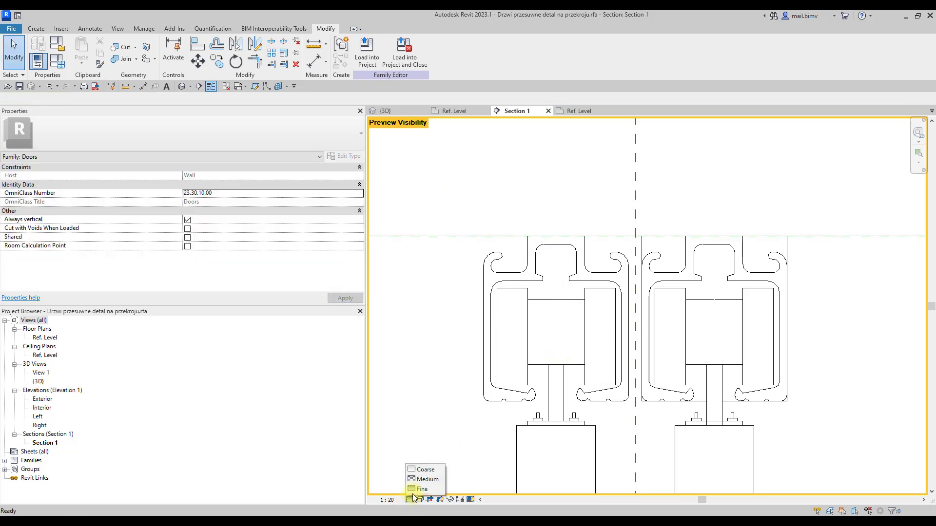
pyautogui.click(526, 360)
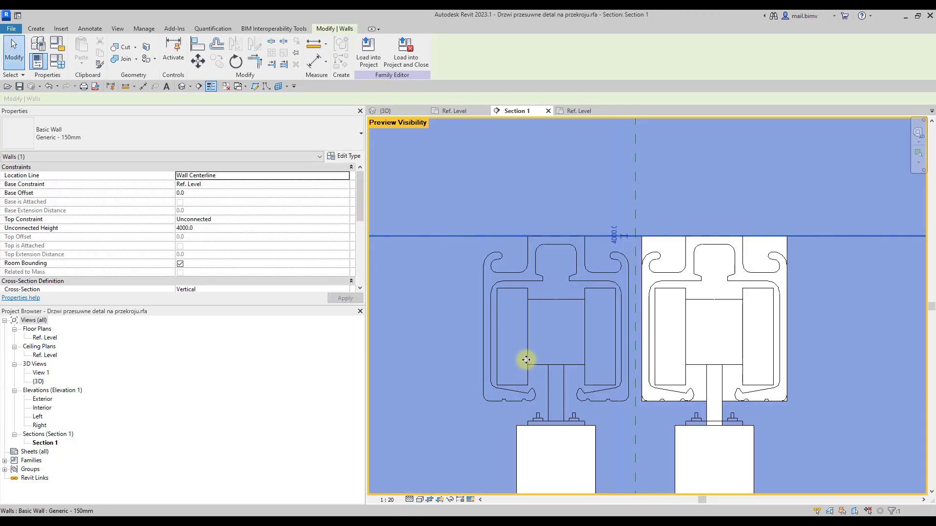
pyautogui.click(533, 370)
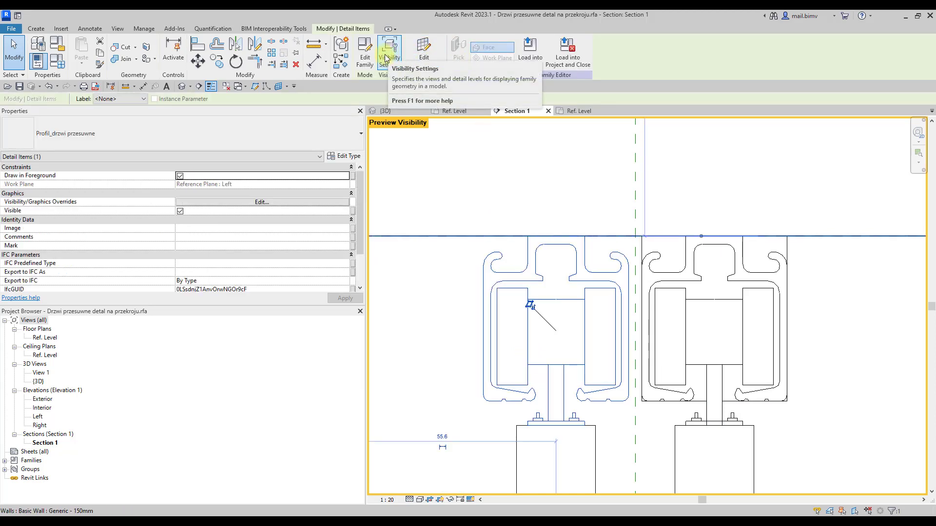
pyautogui.click(387, 64)
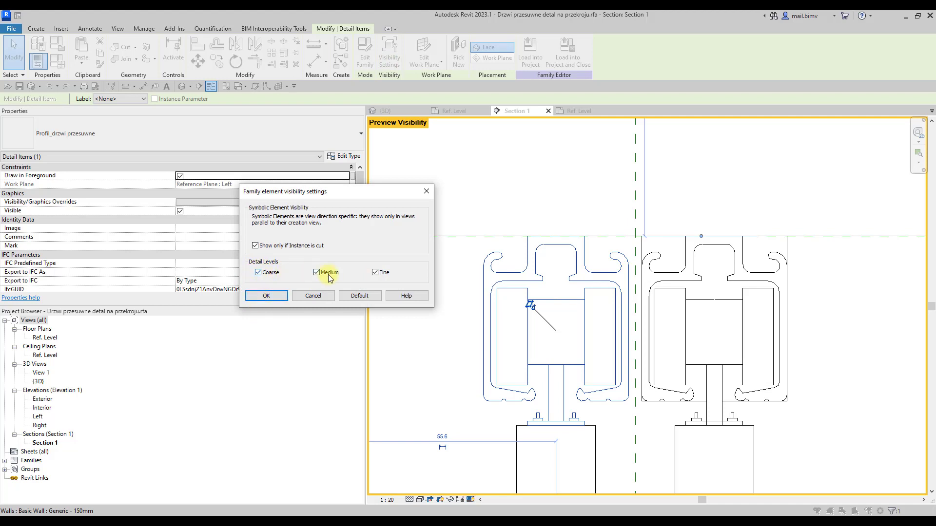
# Step: Set Section 1 to Coarse detail and select the right door leaf extrusion
pyautogui.click(409, 500)
pyautogui.click(422, 480)
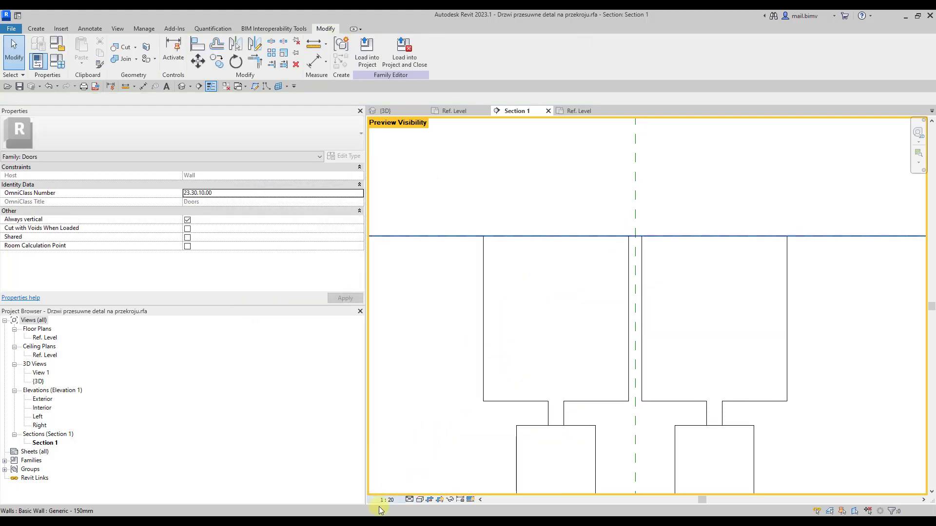
pyautogui.click(409, 500)
pyautogui.click(417, 468)
pyautogui.click(409, 500)
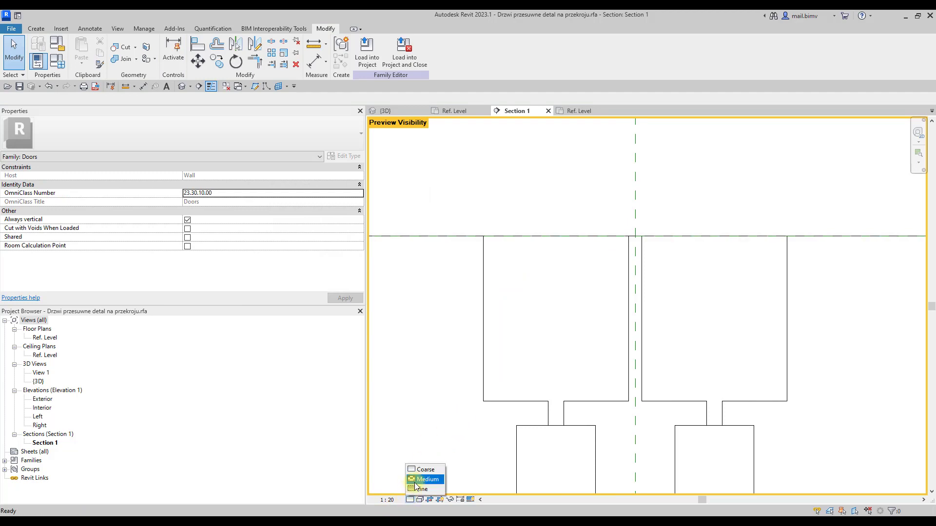
pyautogui.click(654, 404)
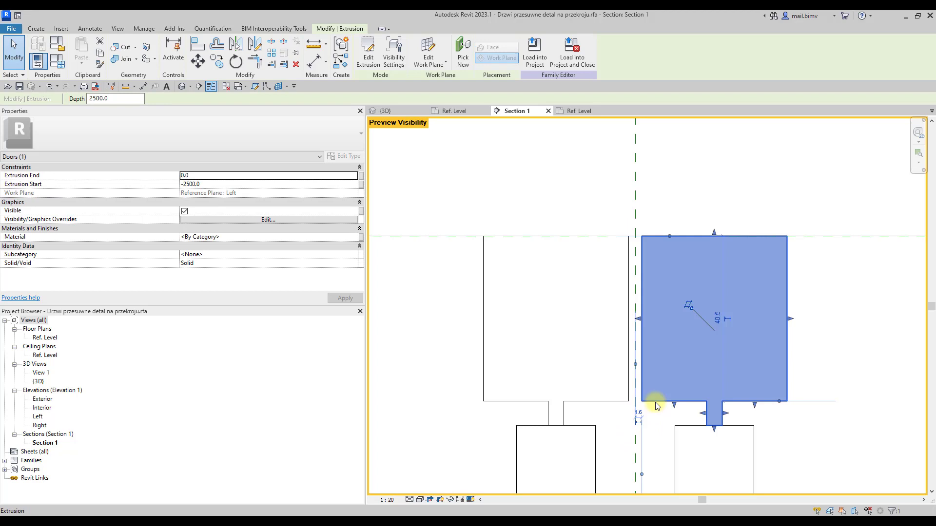
pyautogui.click(393, 58)
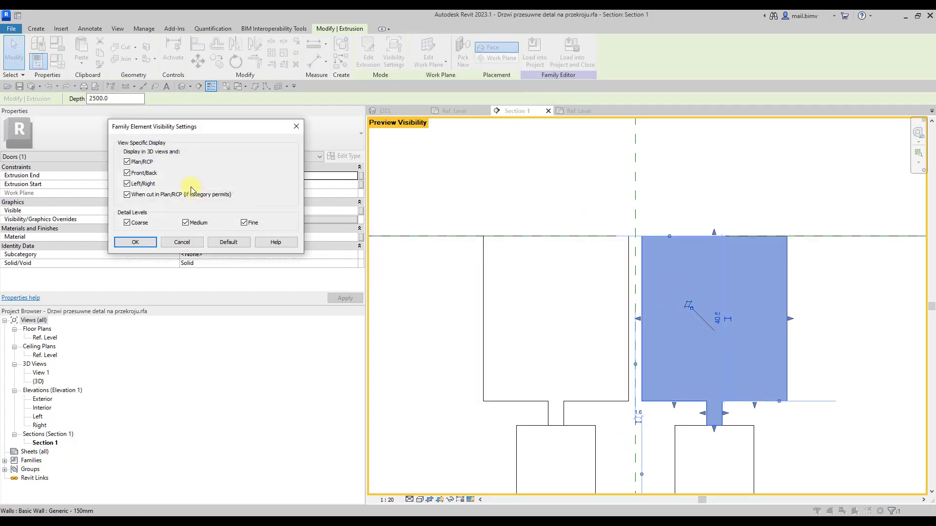
pyautogui.click(134, 242)
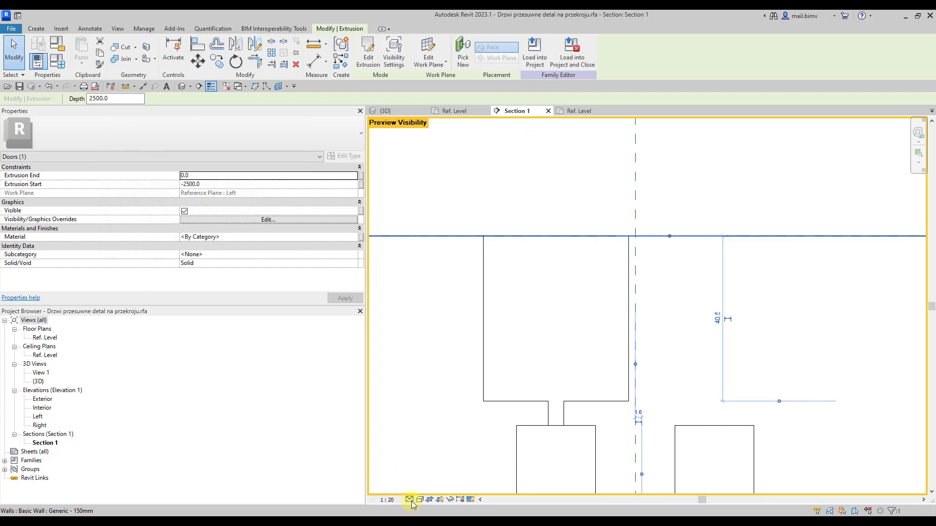
pyautogui.press('Escape')
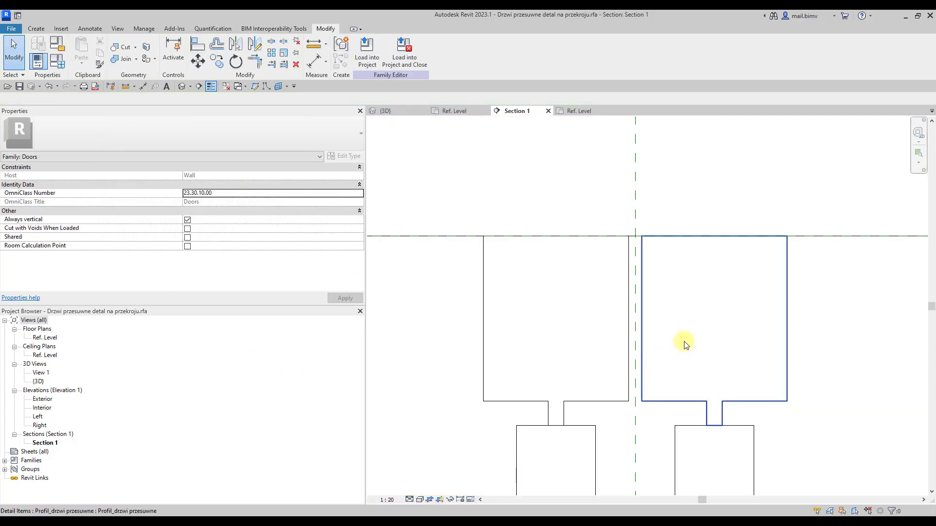
pyautogui.click(685, 345)
pyautogui.click(389, 57)
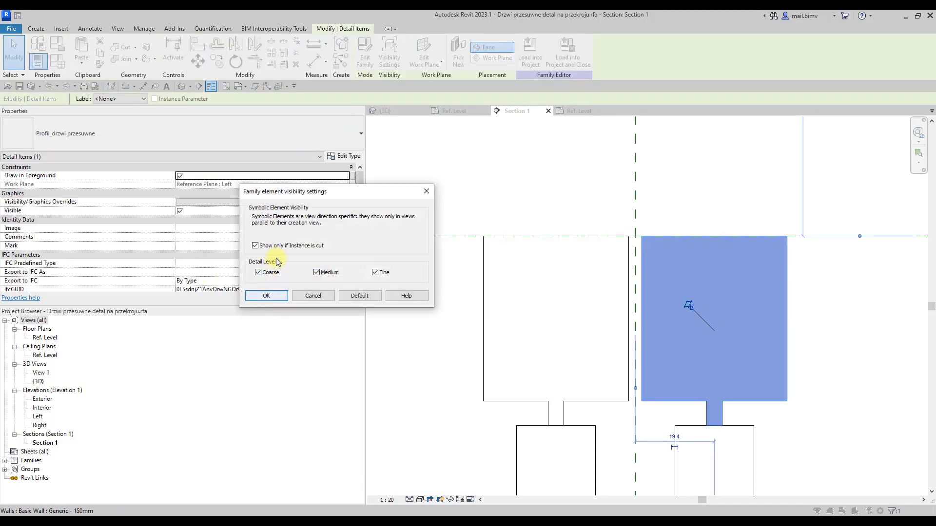
pyautogui.click(267, 296)
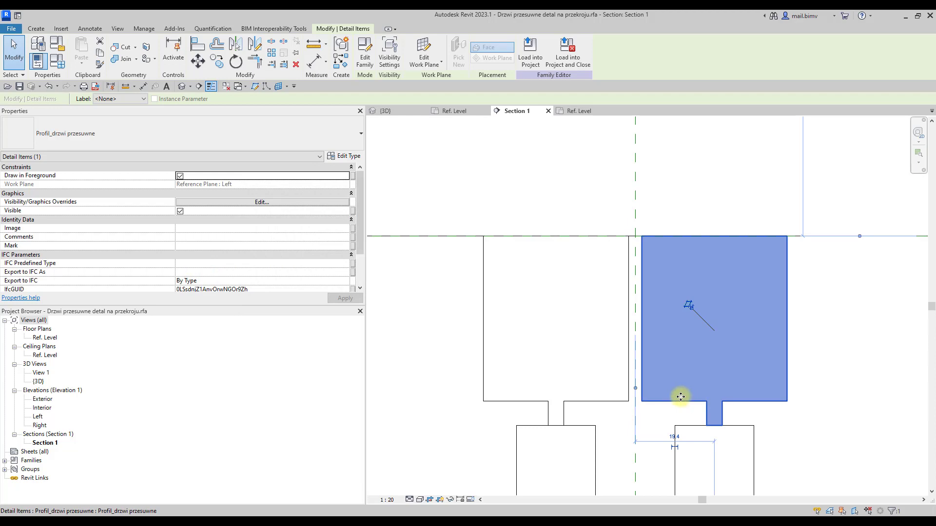
pyautogui.click(409, 502)
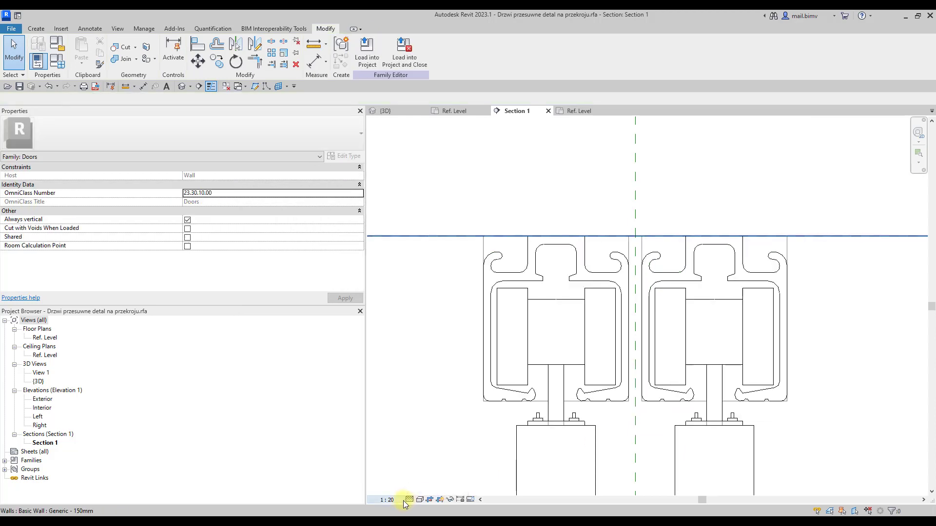
pyautogui.click(408, 499)
pyautogui.click(416, 468)
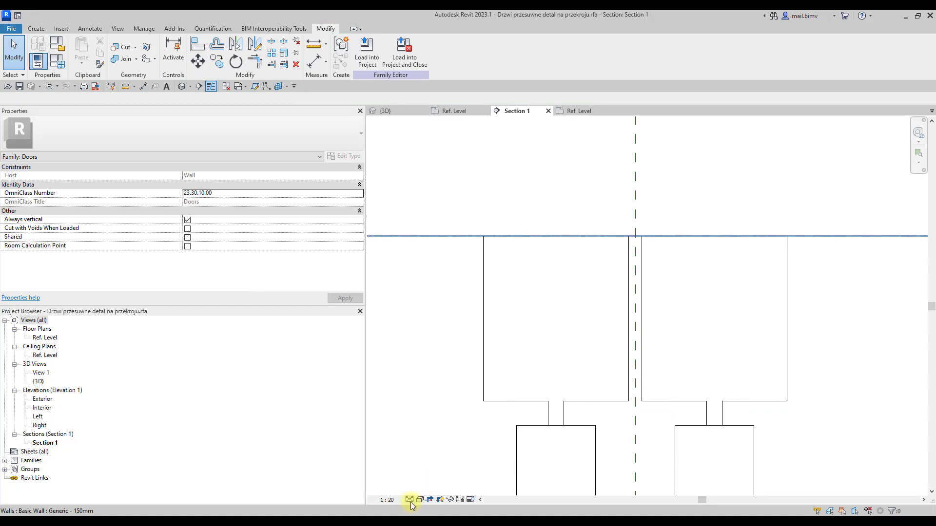
pyautogui.click(410, 501)
pyautogui.click(418, 469)
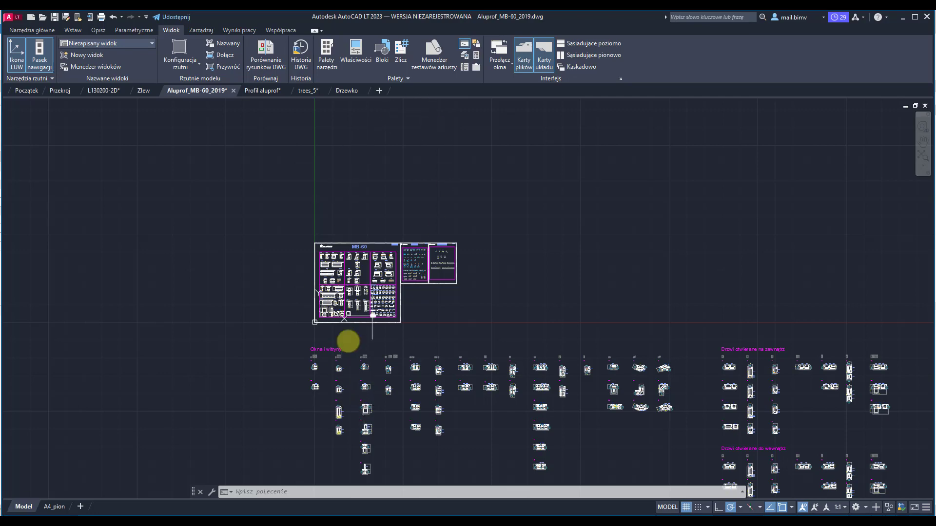
# Step: Zoom and pan through the Aluprof MB-60 drawing to bring window profile 003 into view
pyautogui.scroll(8, 364, 393)
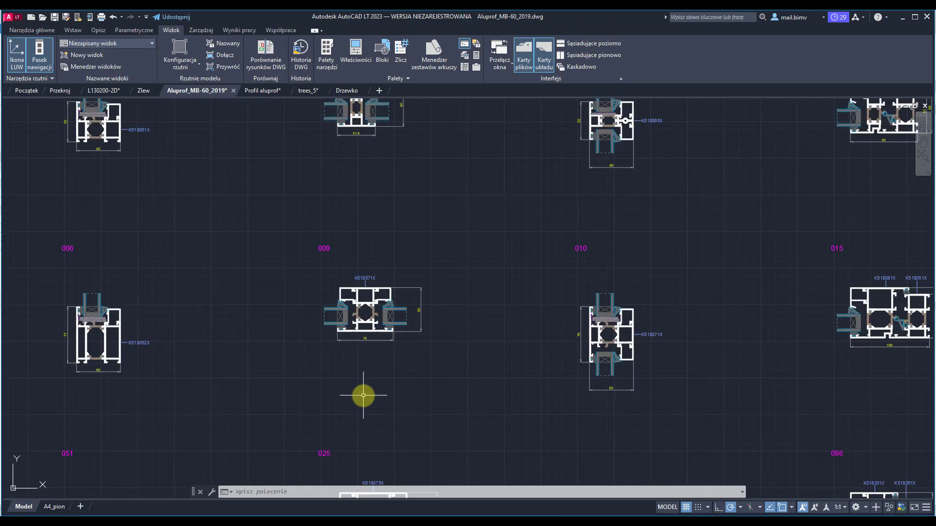
pyautogui.scroll(6, 329, 324)
pyautogui.scroll(-3, 268, 341)
pyautogui.scroll(-1, 432, 382)
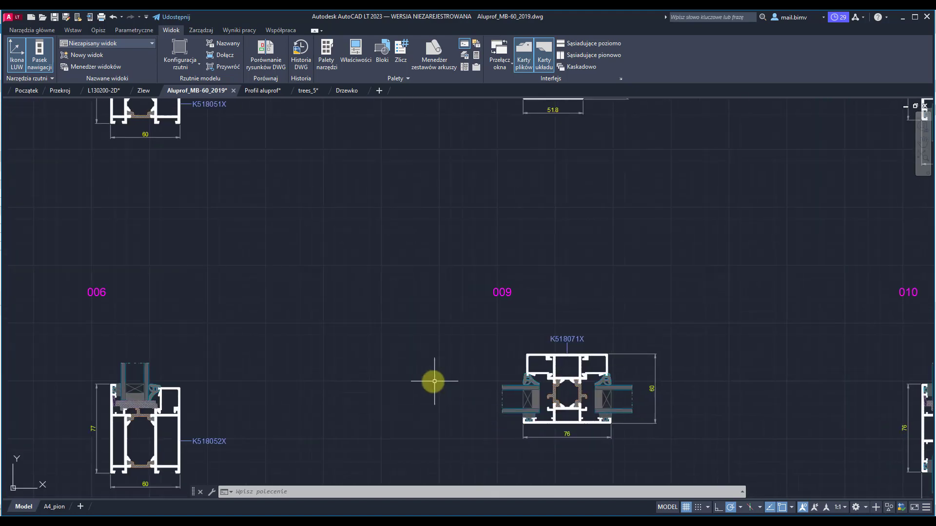
pyautogui.scroll(-1, 432, 434)
pyautogui.moveTo(288, 329); pyautogui.dragTo(307, 375, button='middle')
pyautogui.scroll(3, 382, 372)
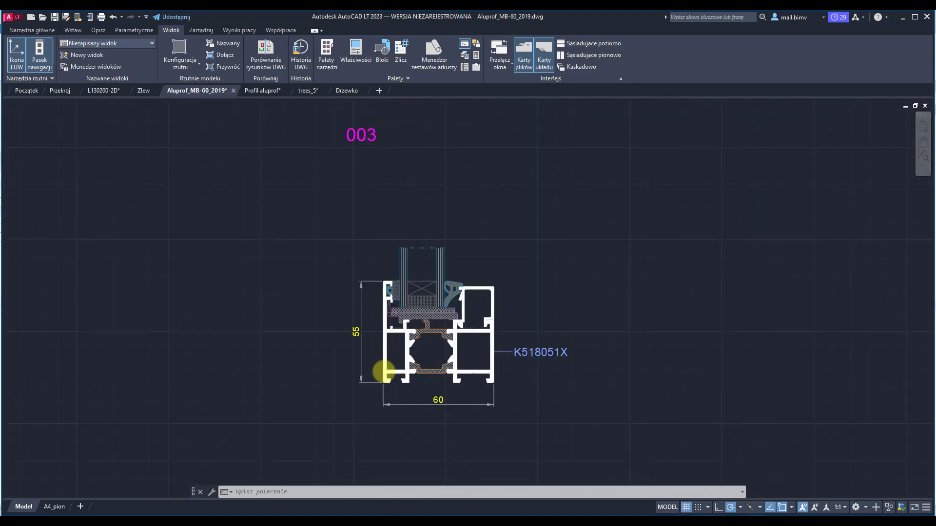
pyautogui.scroll(-1, 314, 330)
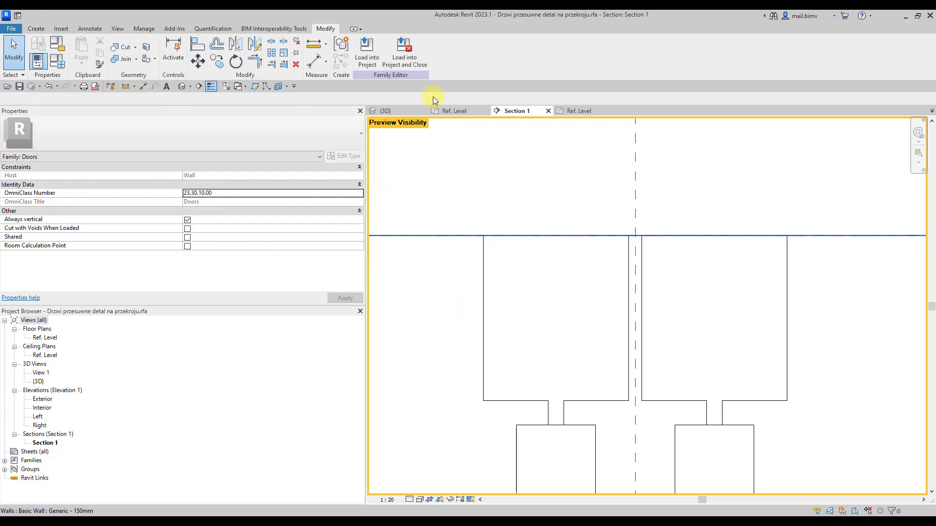
# Step: Dismiss the save reminder and create Family16 from the Metric Detail Item.rft template
pyautogui.click(583, 111)
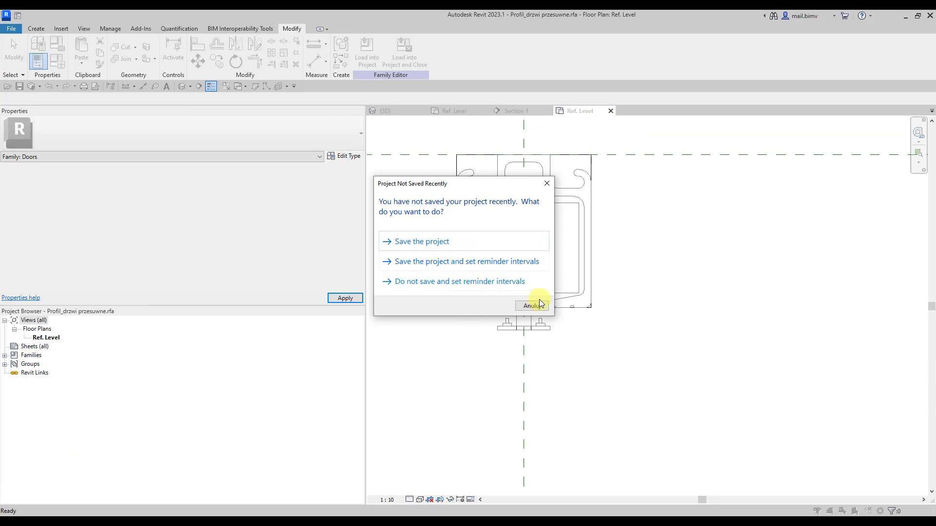
pyautogui.click(532, 305)
pyautogui.click(11, 28)
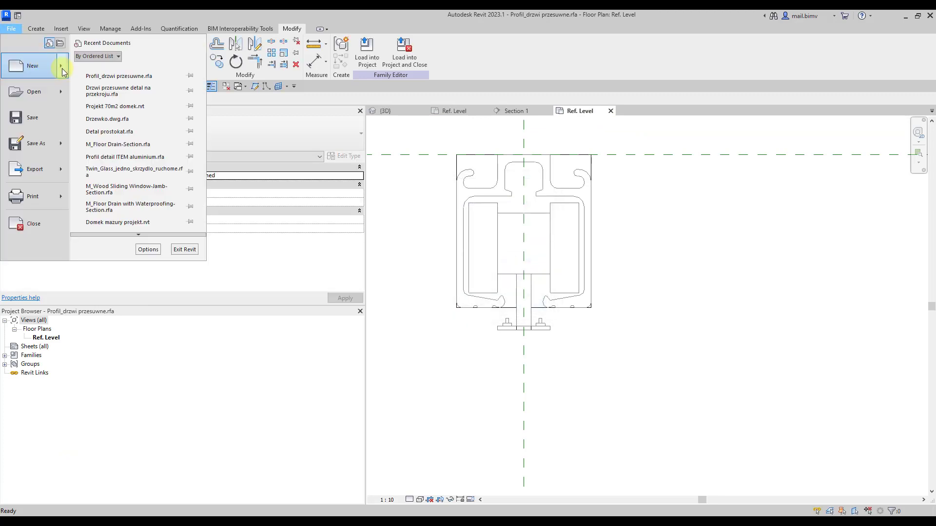
pyautogui.moveTo(34, 65)
pyautogui.click(117, 92)
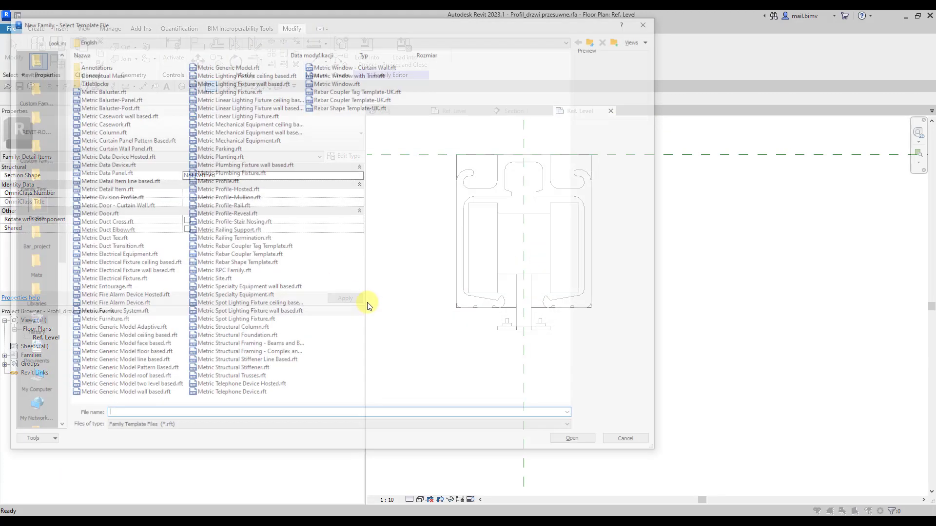
pyautogui.doubleClick(107, 189)
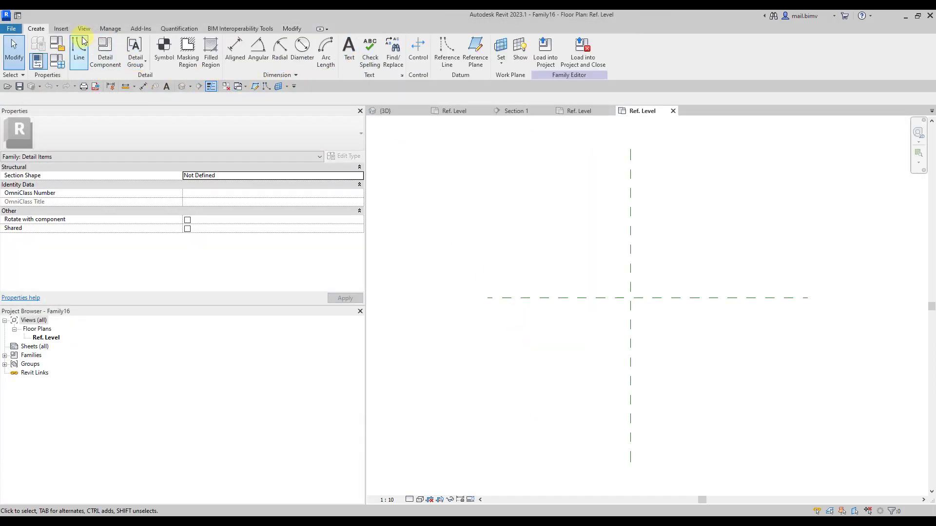
pyautogui.click(61, 28)
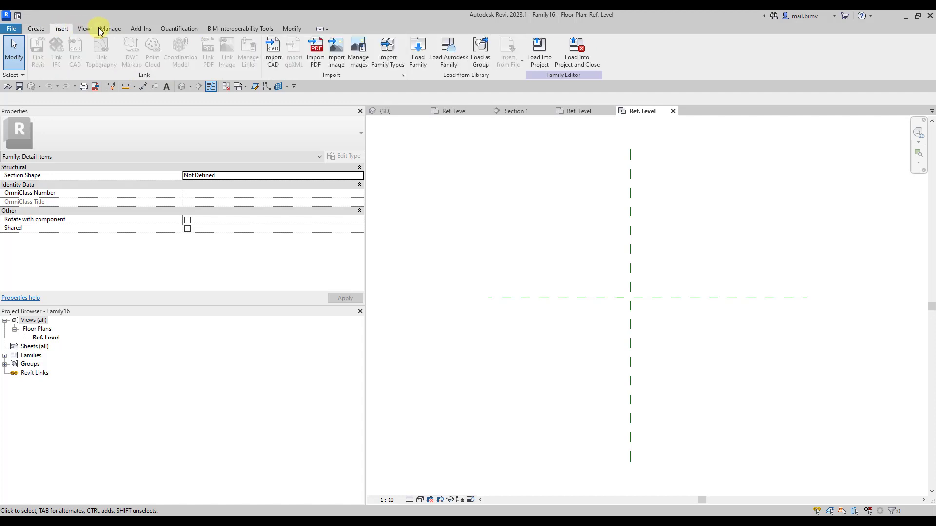
# Step: Import Profil aluprof.dwg and move it to the reference plane origin
pyautogui.click(271, 63)
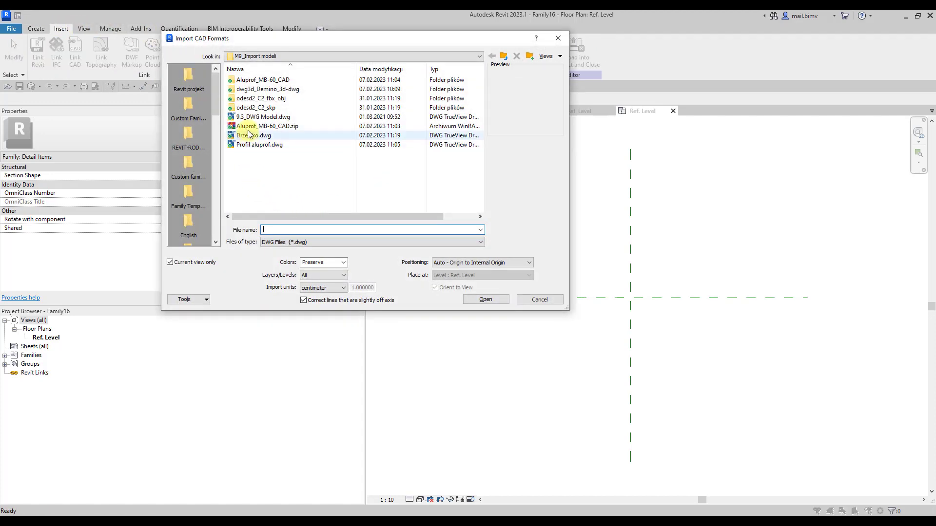
pyautogui.doubleClick(253, 145)
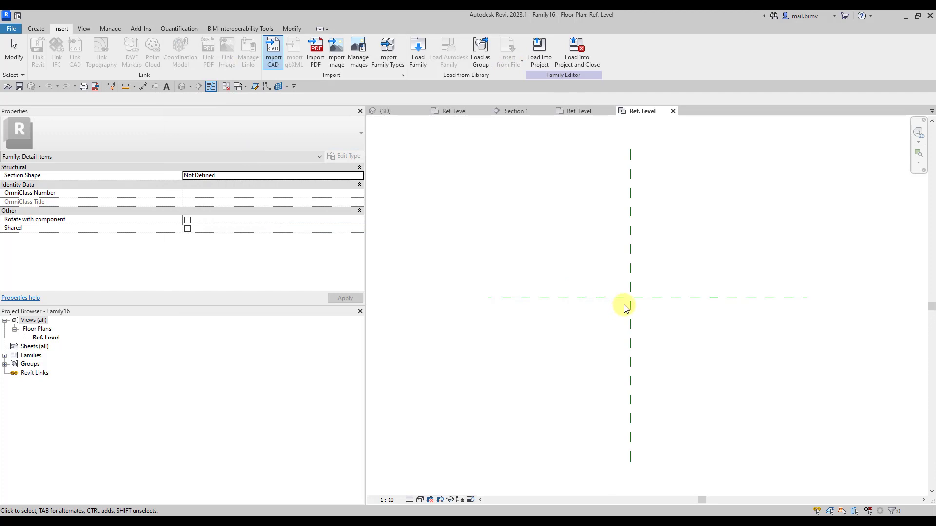
pyautogui.click(788, 139)
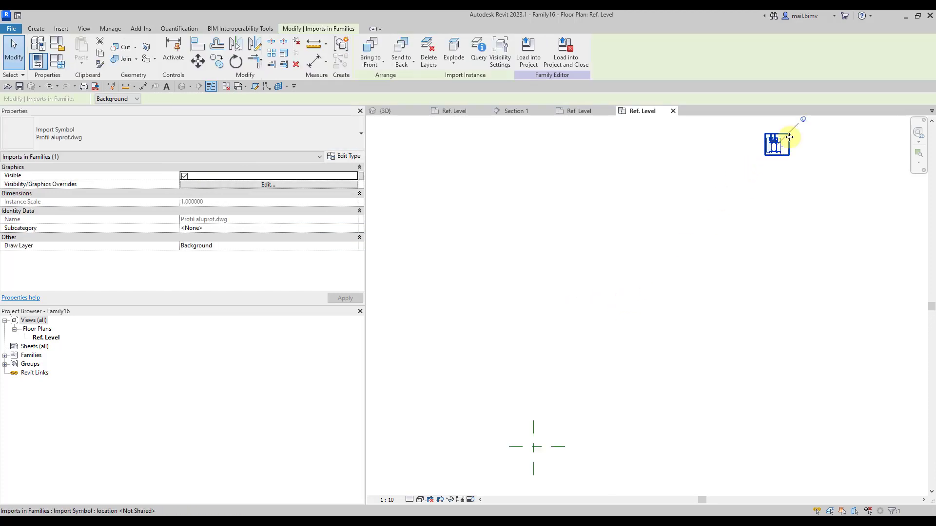
pyautogui.moveTo(789, 138); pyautogui.dragTo(534, 453)
pyautogui.scroll(4, 533, 452)
pyautogui.scroll(4, 521, 460)
pyautogui.scroll(5, 510, 471)
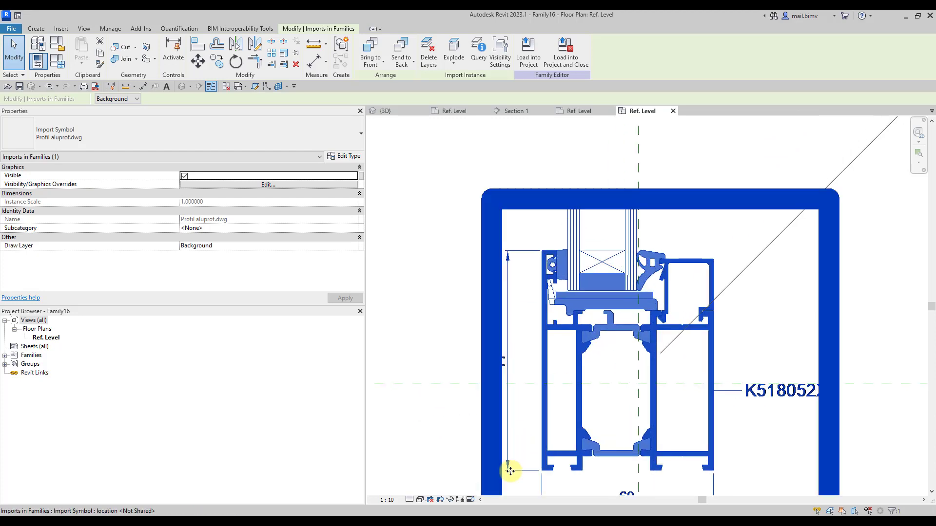
# Step: Measure the profile height with an aligned dimension (DI), which reads 770
pyautogui.press('d')
pyautogui.press('i')
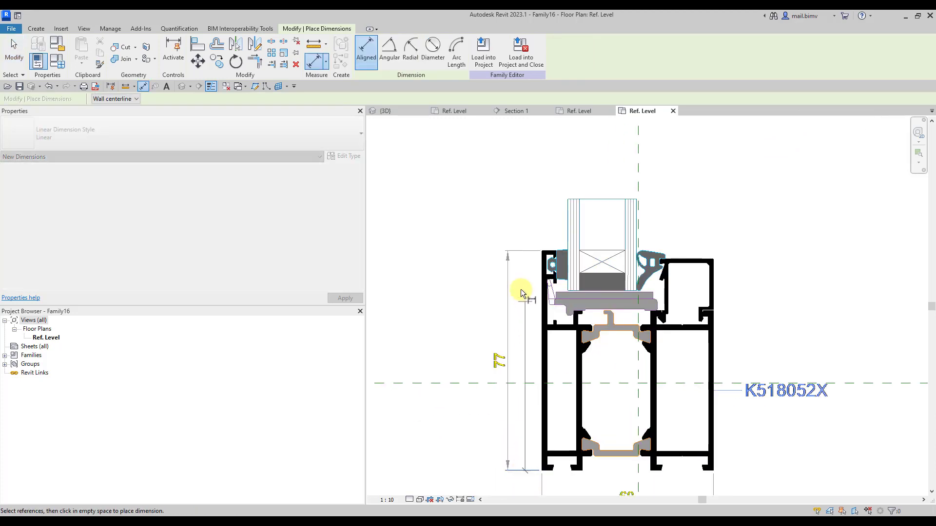
pyautogui.click(516, 250)
pyautogui.click(468, 282)
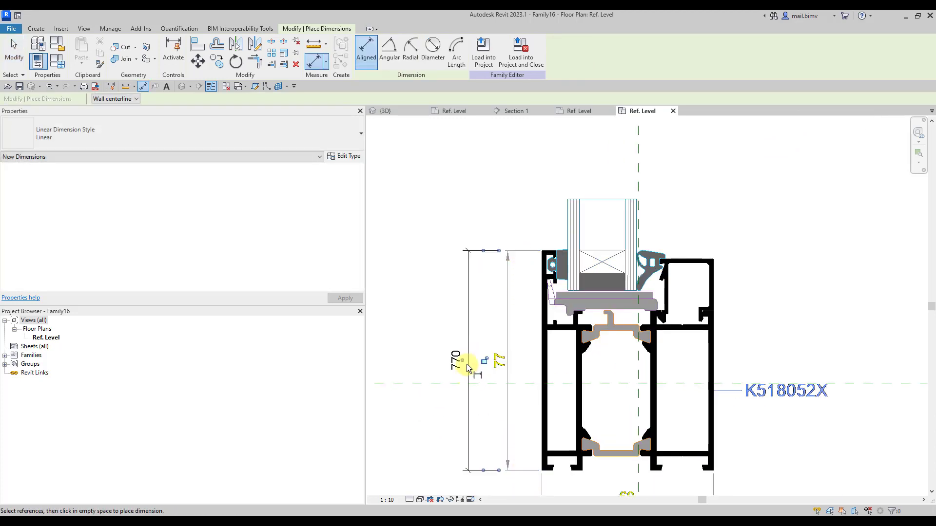
pyautogui.press('Escape')
pyautogui.scroll(-2, 458, 332)
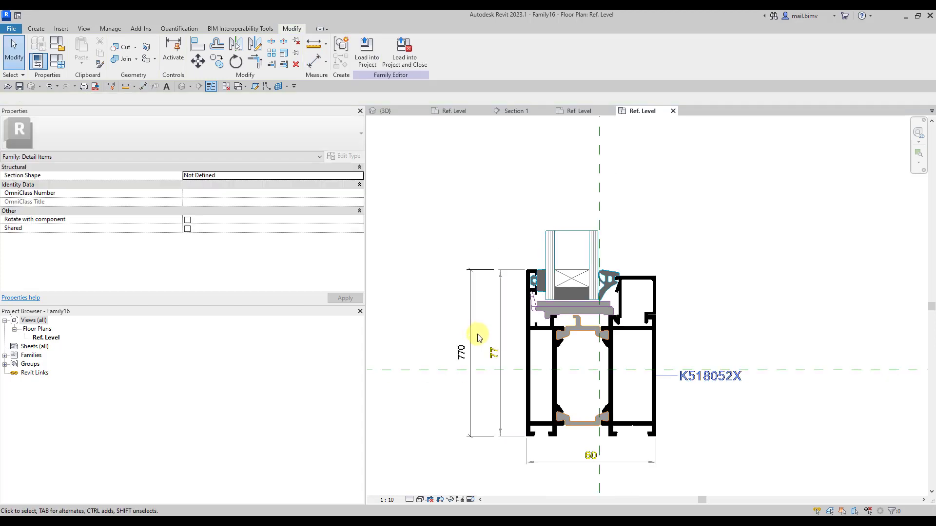
# Step: Scale the imported profile numerically by 0.1 and move it onto the reference planes
pyautogui.click(523, 373)
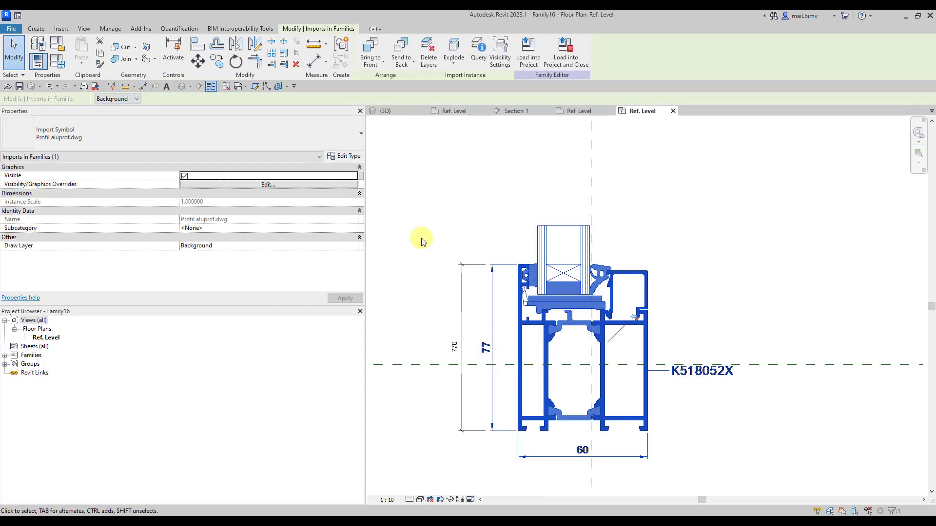
pyautogui.click(282, 53)
pyautogui.click(138, 98)
pyautogui.write('0.')
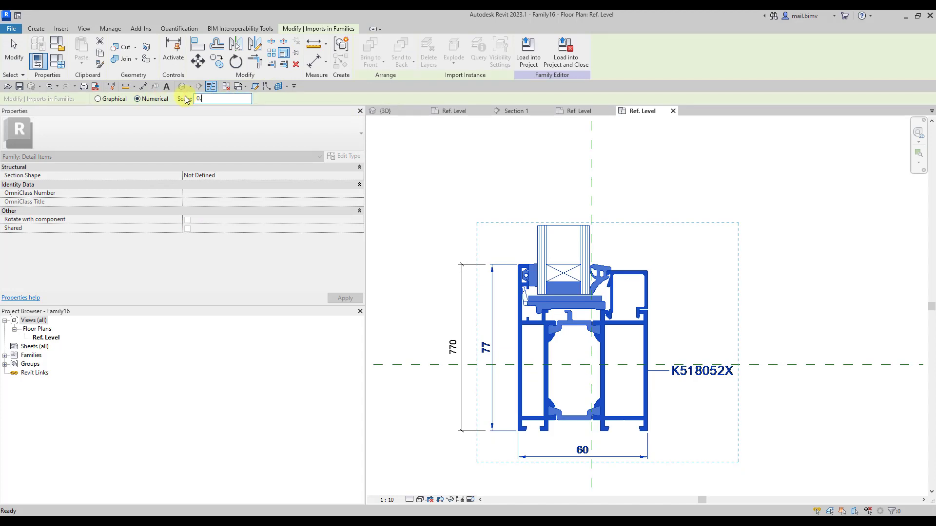
pyautogui.write('1')
pyautogui.press('Return')
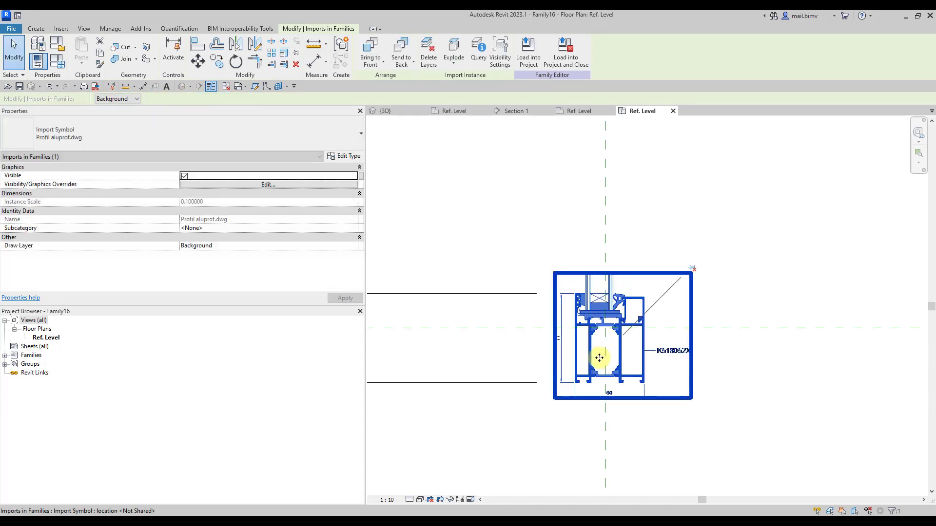
pyautogui.scroll(2, 599, 356)
pyautogui.scroll(1, 595, 366)
pyautogui.moveTo(583, 372); pyautogui.dragTo(582, 344)
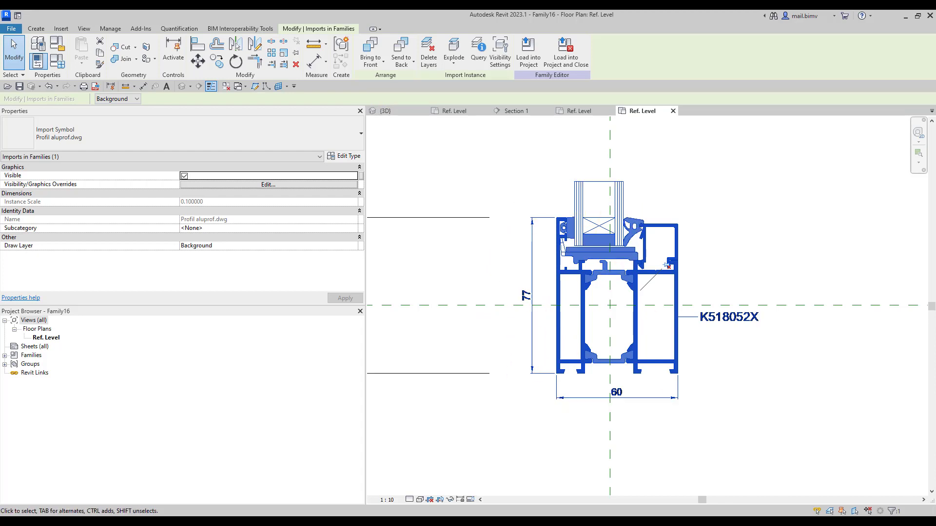
# Step: In AutoCAD, window-select and erase the 77 dimension of the profile drawing
pyautogui.click(666, 488)
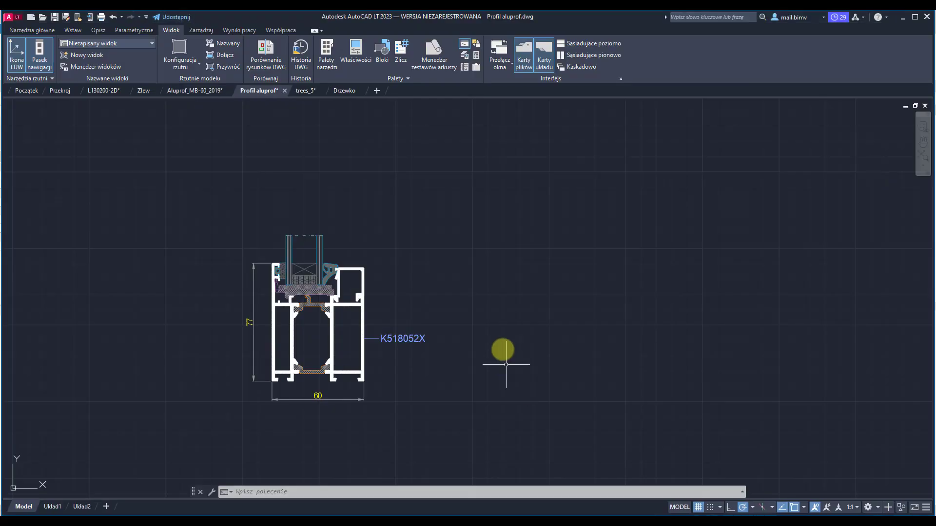
pyautogui.scroll(8, 282, 263)
pyautogui.scroll(-5, 328, 335)
pyautogui.scroll(-2, 341, 414)
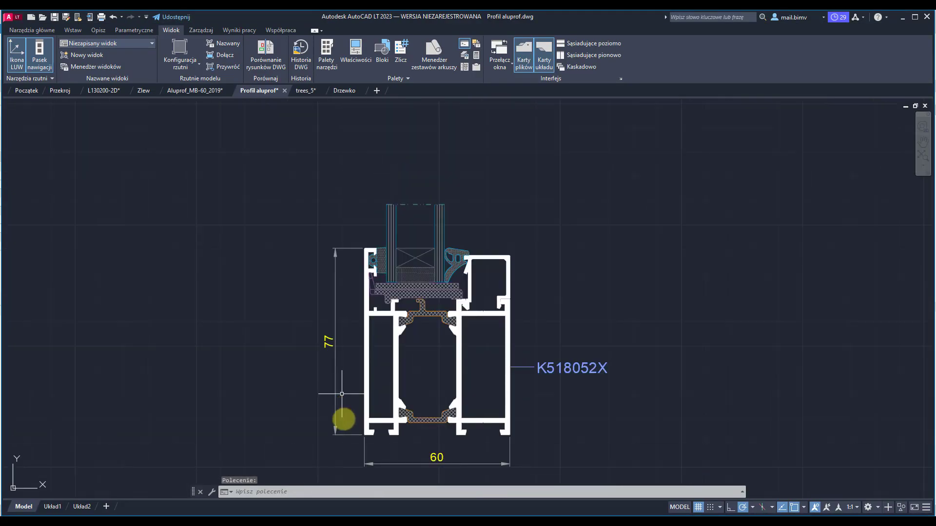
pyautogui.click(346, 431)
pyautogui.click(303, 209)
pyautogui.press('Delete')
# Step: Erase the 60 dimension and the K518052X leader label
pyautogui.moveTo(393, 429); pyautogui.dragTo(371, 379, button='middle')
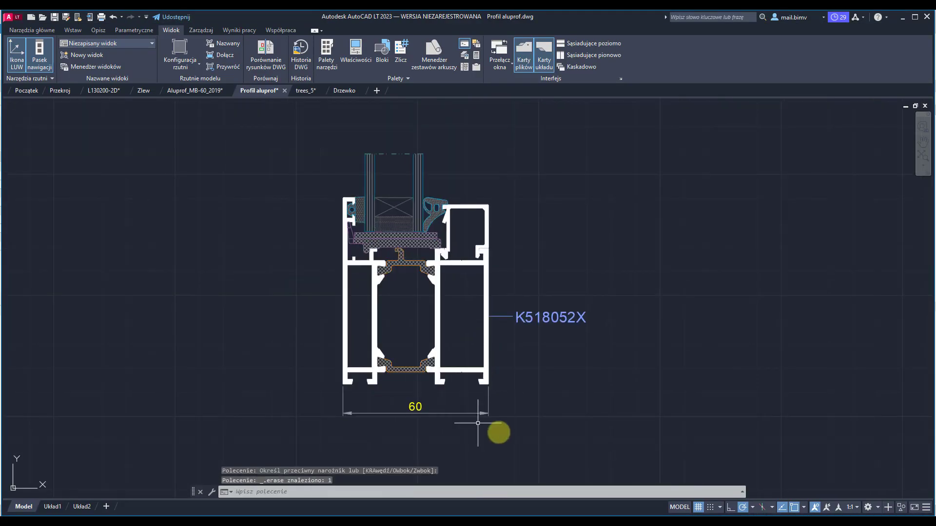
pyautogui.moveTo(514, 433)
pyautogui.mouseDown()
pyautogui.moveTo(305, 399)
pyautogui.moveTo(312, 402)
pyautogui.mouseUp()
pyautogui.press('Delete')
pyautogui.moveTo(567, 370); pyautogui.dragTo(502, 255)
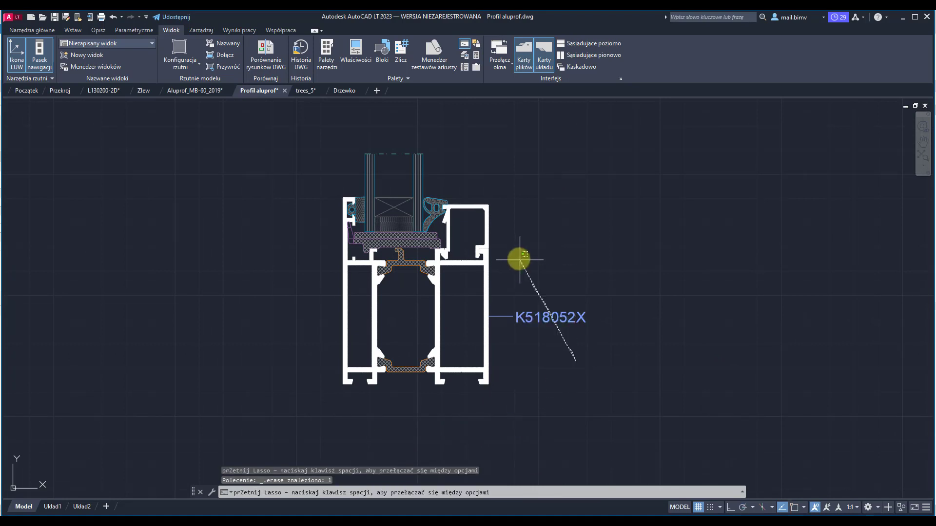
pyautogui.press('Delete')
pyautogui.moveTo(522, 335); pyautogui.dragTo(505, 317)
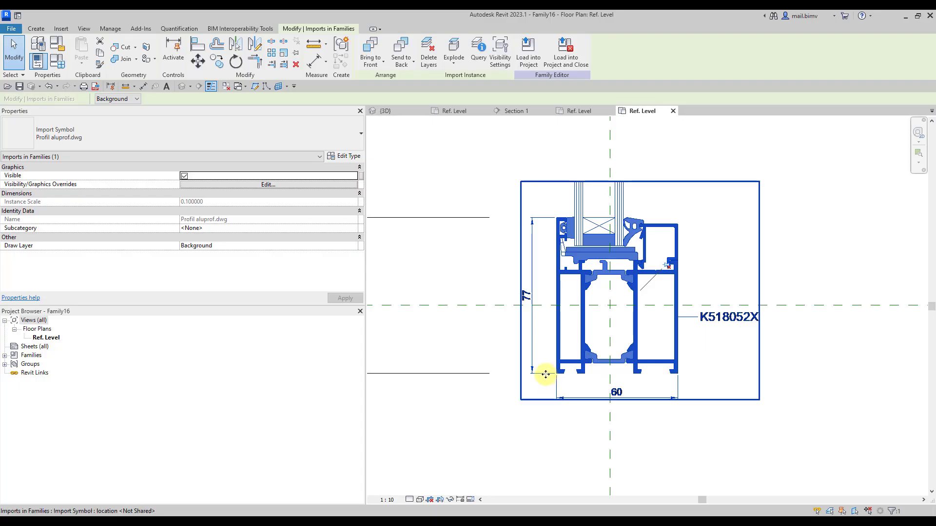
# Step: Delete the left vertical and bottom horizontal dimension lines from the import
pyautogui.click(453, 50)
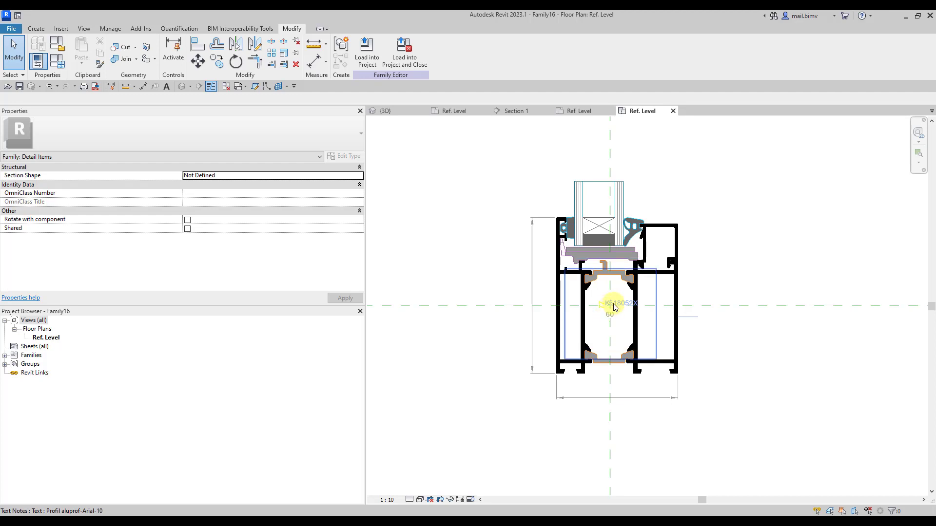
pyautogui.scroll(2, 599, 310)
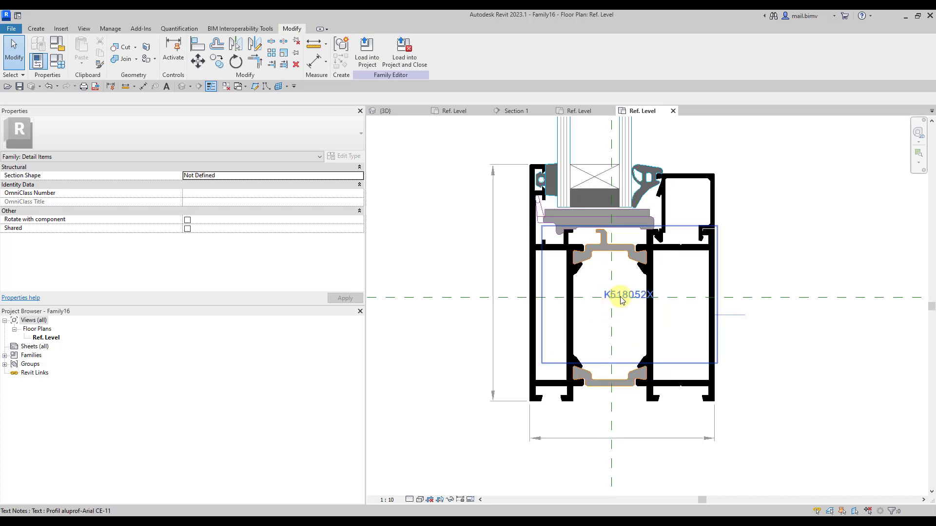
pyautogui.press('m')
pyautogui.press('e')
pyautogui.click(507, 425)
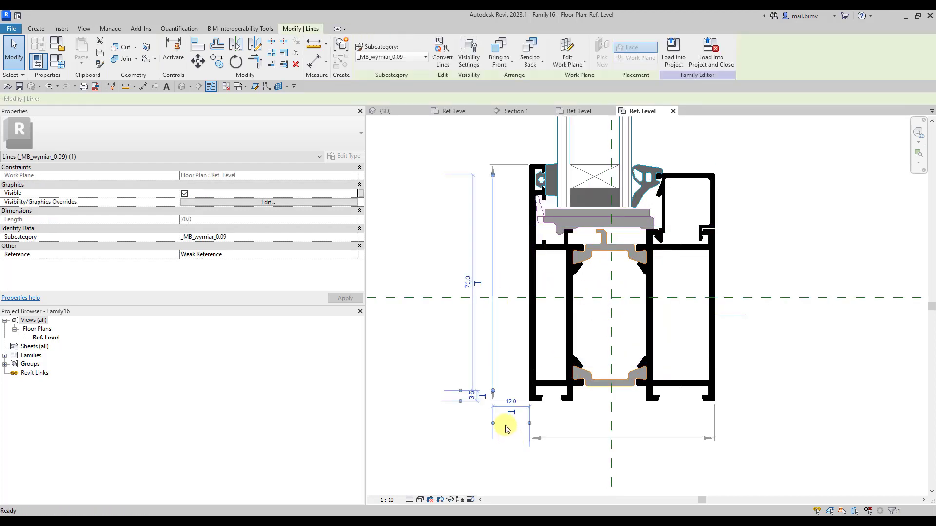
pyautogui.press('Delete')
pyautogui.moveTo(567, 460); pyautogui.dragTo(499, 425)
pyautogui.press('Delete')
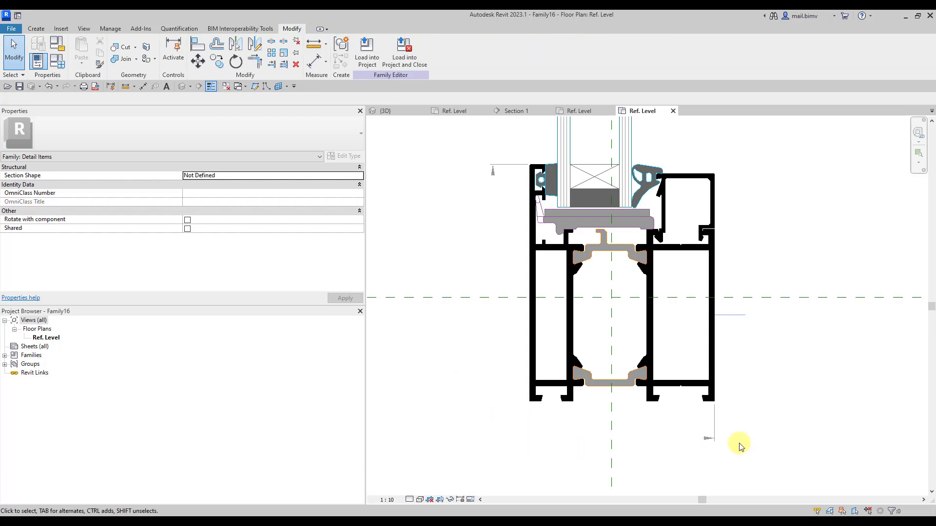
# Step: Separate the imports, shifting the profile left and the window drawing up and away
pyautogui.click(531, 285)
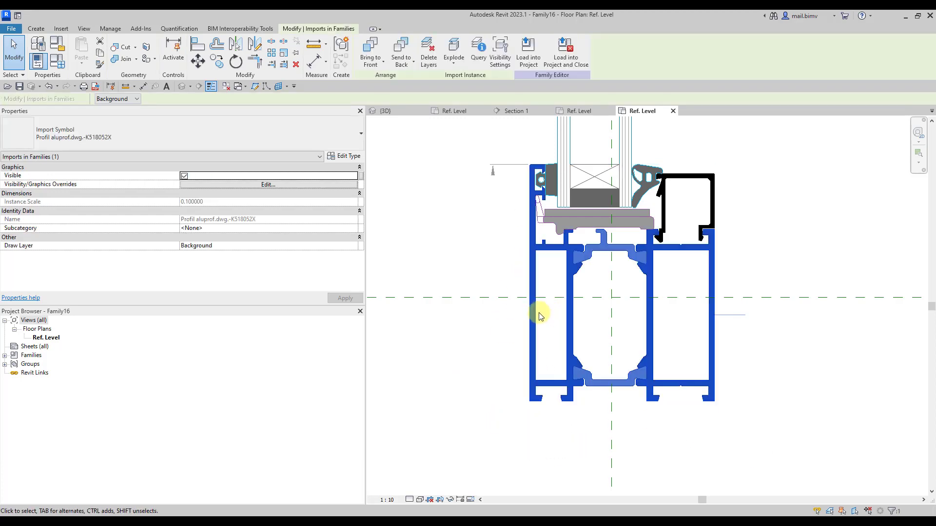
pyautogui.moveTo(537, 313); pyautogui.dragTo(392, 324)
pyautogui.moveTo(392, 324); pyautogui.dragTo(570, 350, button='middle')
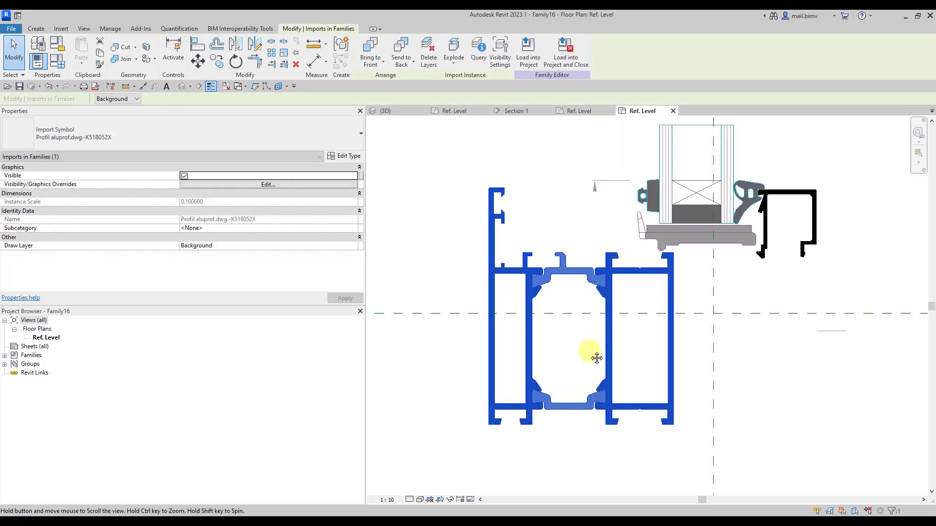
pyautogui.moveTo(566, 354)
pyautogui.mouseDown()
pyautogui.moveTo(473, 346)
pyautogui.moveTo(460, 365)
pyautogui.mouseUp()
pyautogui.scroll(-2, 459, 366)
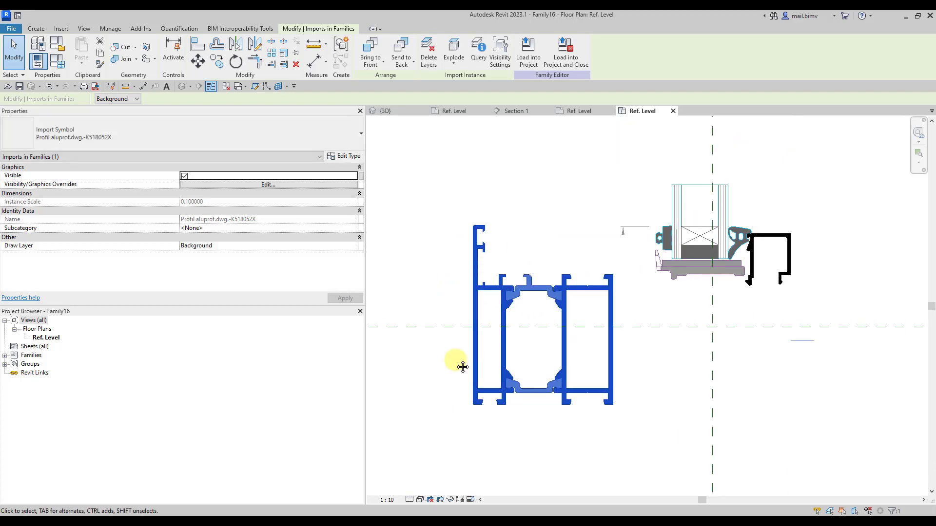
pyautogui.click(653, 257)
pyautogui.moveTo(659, 250); pyautogui.dragTo(552, 179)
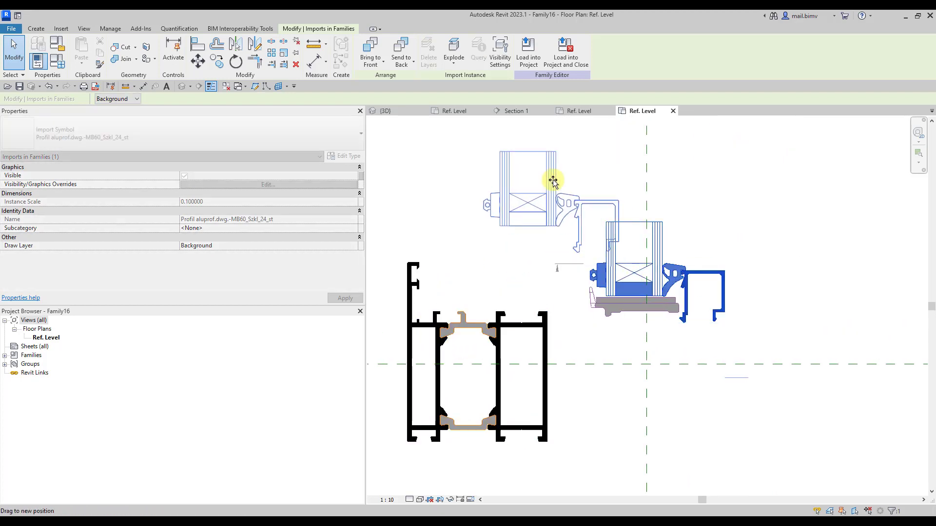
pyautogui.click(458, 272)
pyautogui.moveTo(468, 272); pyautogui.dragTo(530, 269, button='middle')
# Step: Delete the grey sill piece, thin bar and window drawing, leaving only the profile
pyautogui.click(699, 298)
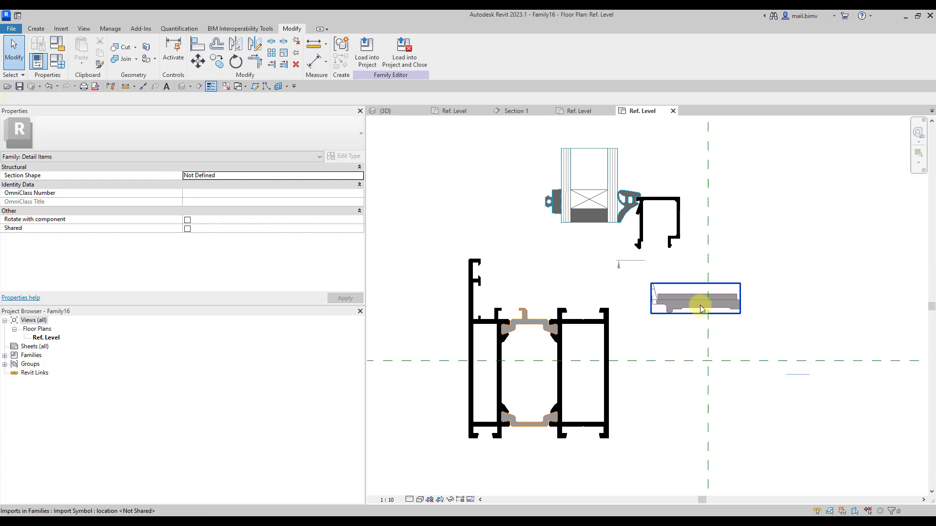
pyautogui.press('Delete')
pyautogui.moveTo(700, 321); pyautogui.dragTo(589, 265)
pyautogui.press('Delete')
pyautogui.click(591, 242)
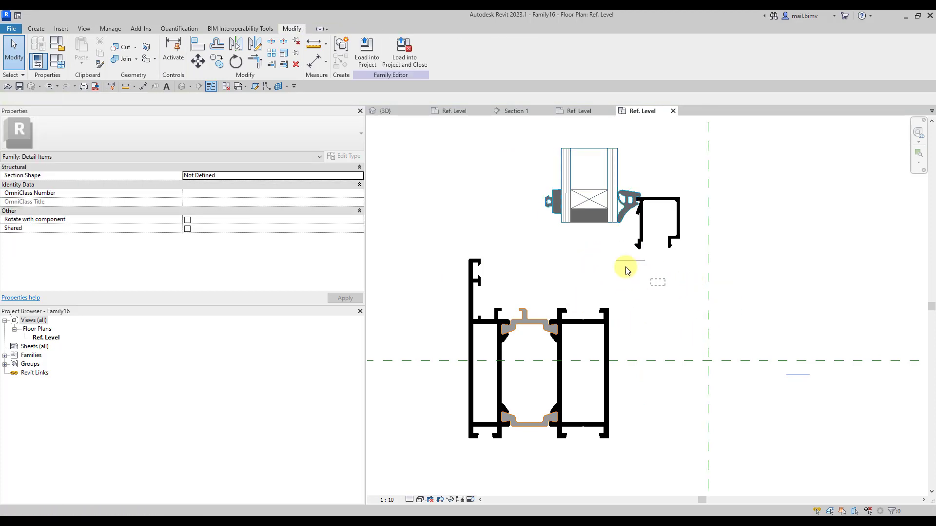
pyautogui.moveTo(656, 256); pyautogui.dragTo(551, 211)
pyautogui.press('Delete')
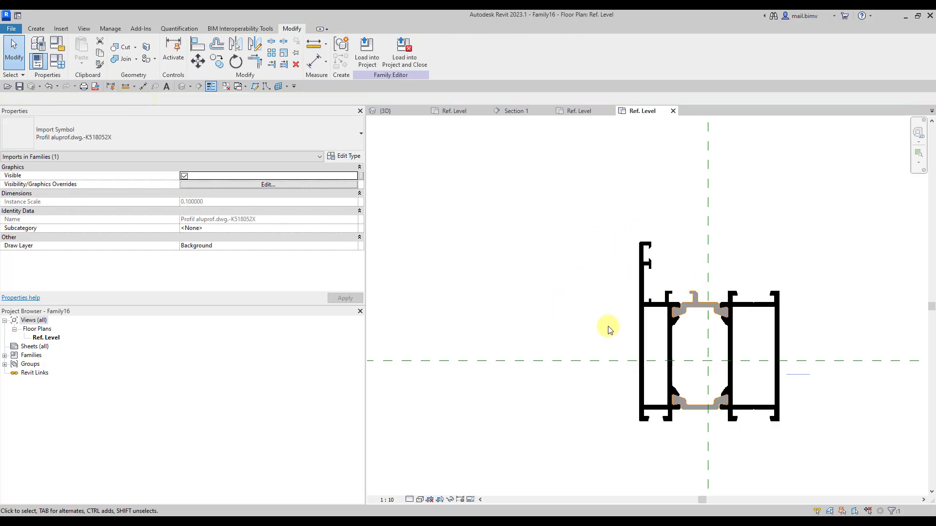
# Step: Explode the aluminium profile import and delete the too-short lines flagged in the error dialog
pyautogui.click(667, 377)
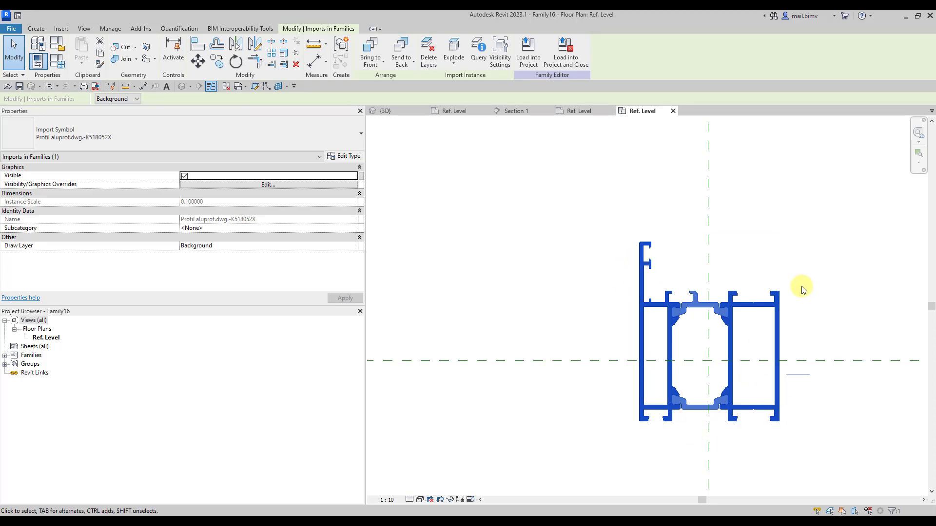
pyautogui.scroll(3, 761, 321)
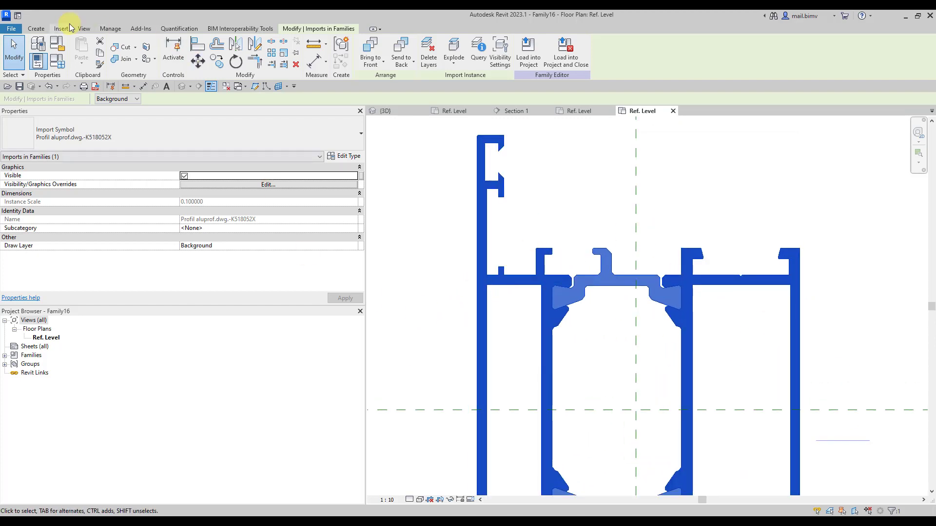
pyautogui.scroll(-1, 429, 292)
pyautogui.moveTo(449, 289); pyautogui.dragTo(466, 291, button='middle')
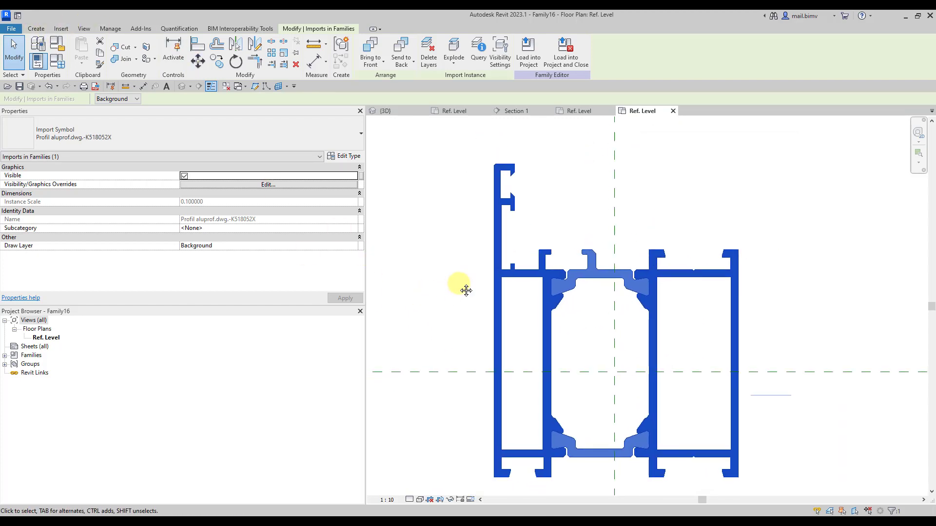
pyautogui.click(462, 53)
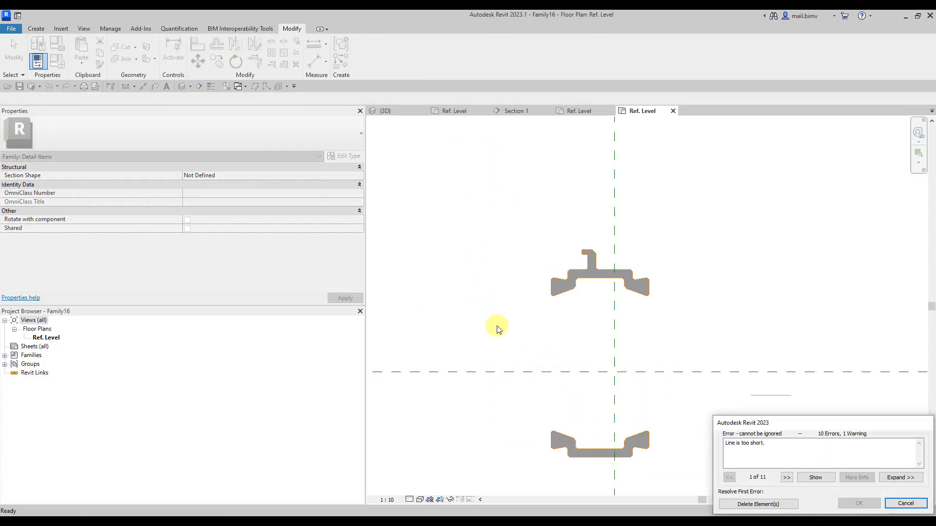
pyautogui.click(755, 506)
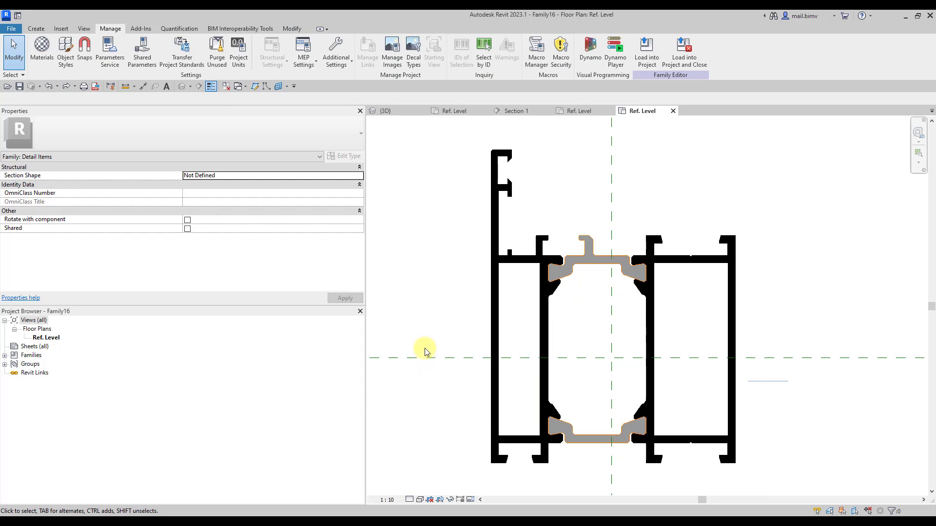
# Step: Browse Detail Items subcategories like Hidden Lines, Heavy Lines and _MB_tekst_0.2 in Object Styles
pyautogui.click(63, 55)
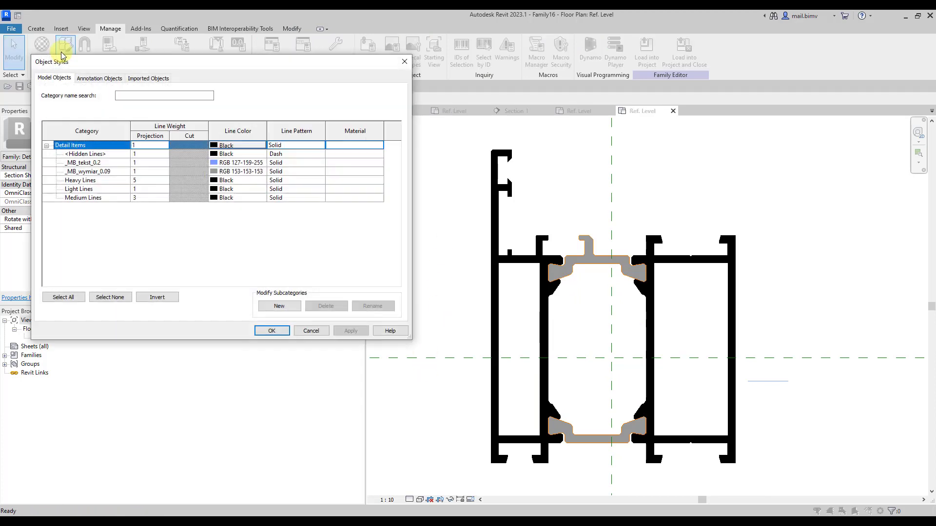
pyautogui.click(73, 155)
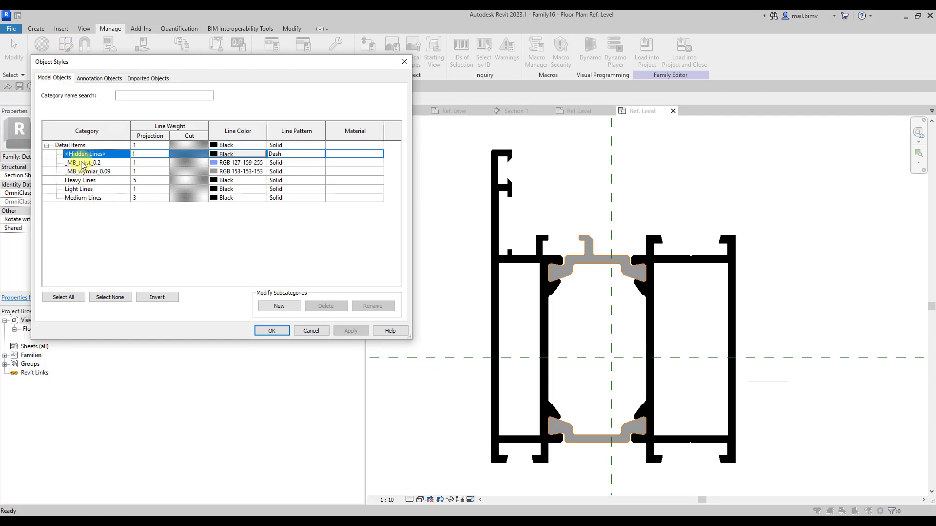
pyautogui.press('Down')
pyautogui.press('Down')
pyautogui.press('Down')
pyautogui.press('Down')
pyautogui.press('Down')
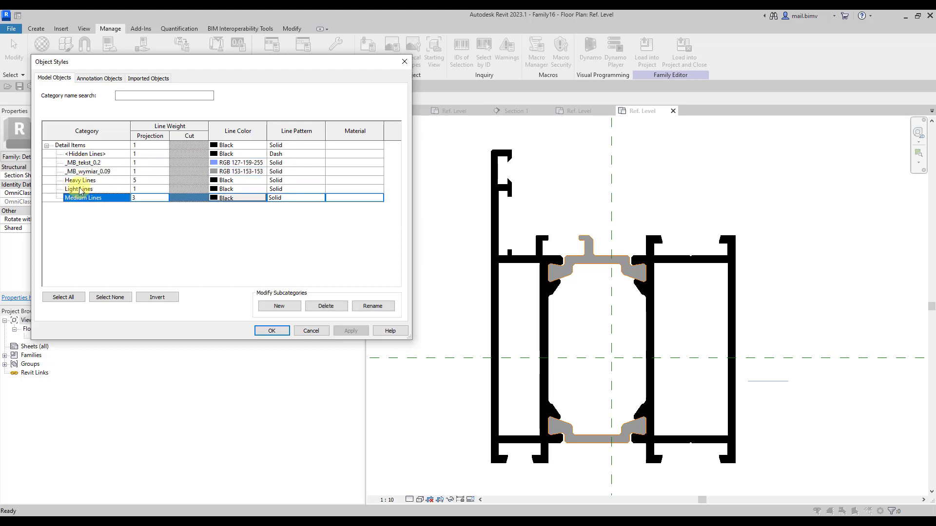
pyautogui.press('Up')
pyautogui.press('Up')
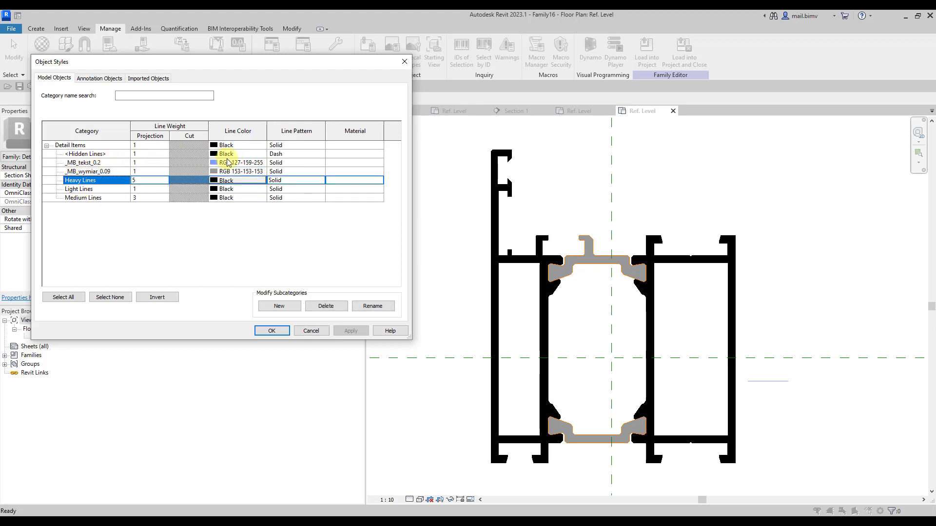
pyautogui.click(235, 165)
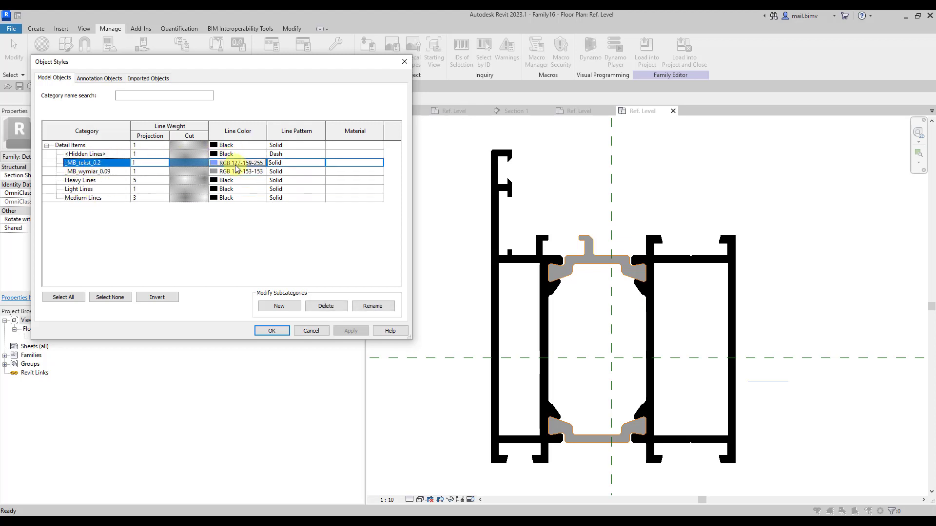
pyautogui.click(271, 331)
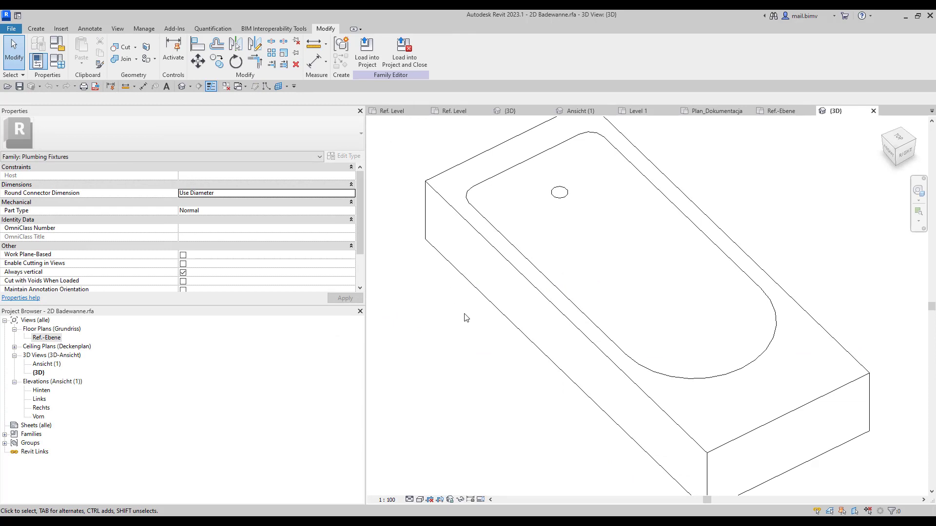
# Step: Confirm the bathtub extrusion ends at 280.0 and show the project's Level 1 plan
pyautogui.scroll(-2, 464, 319)
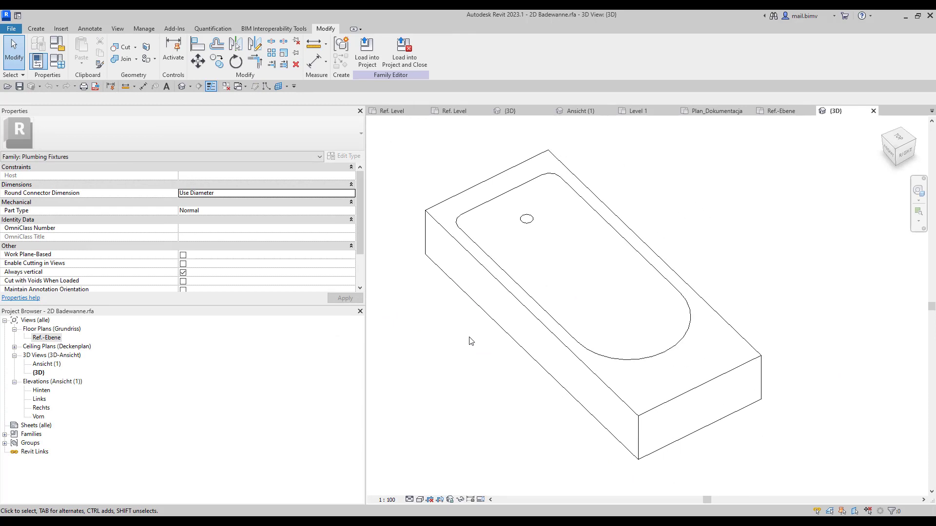
pyautogui.moveTo(471, 341); pyautogui.dragTo(495, 341, button='middle')
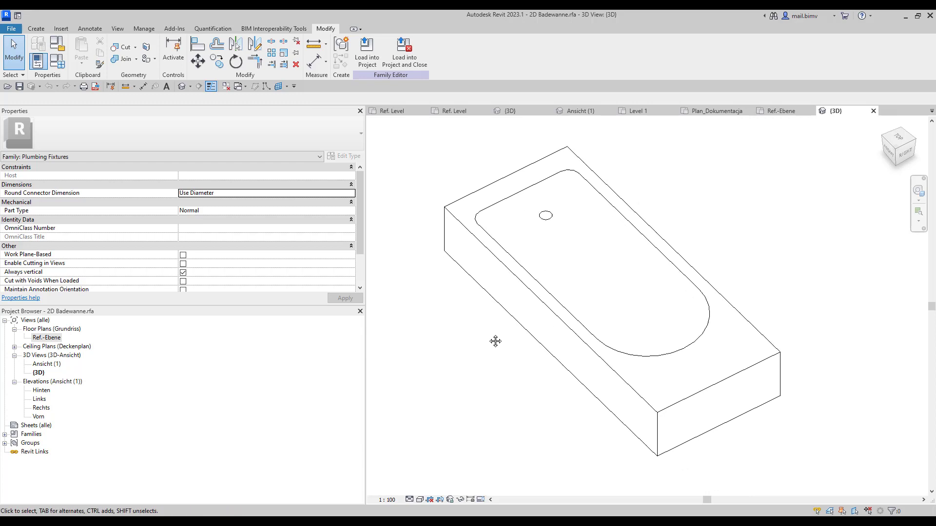
pyautogui.click(625, 401)
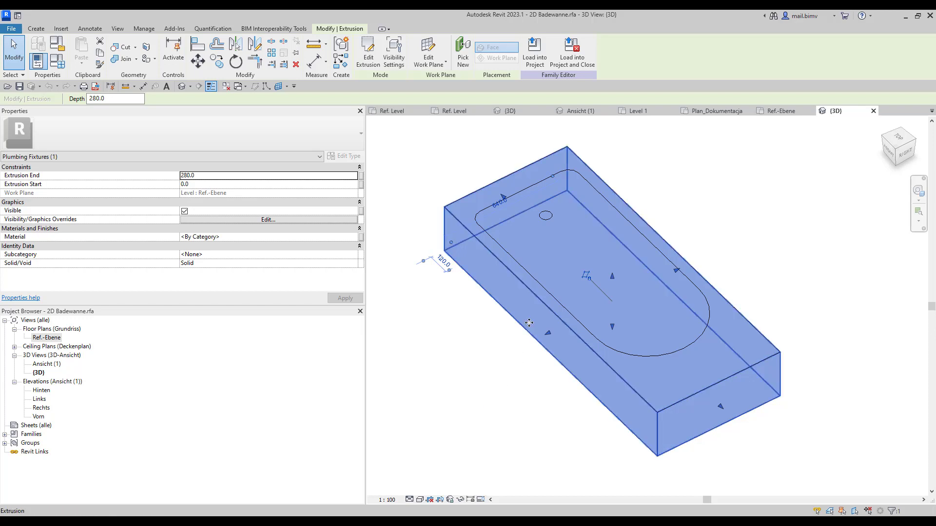
pyautogui.click(643, 116)
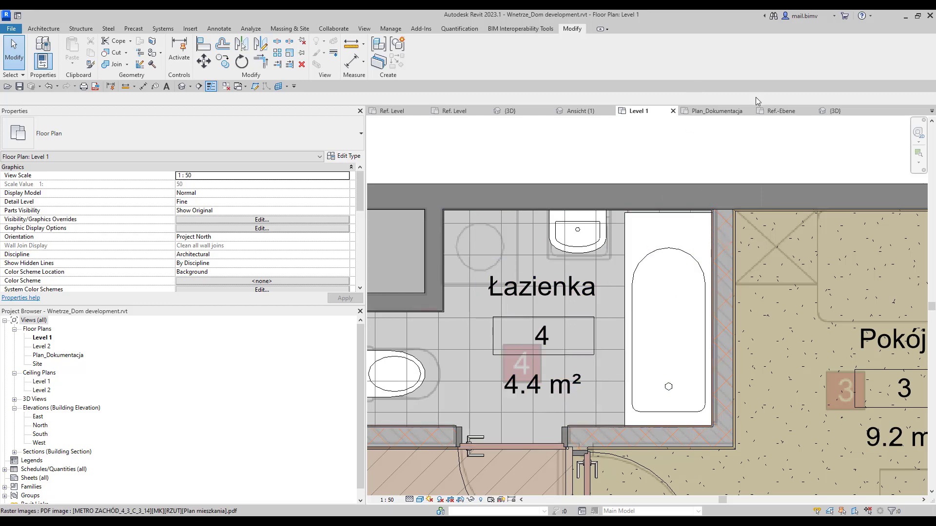
# Step: Switch to the project's {3D} view and orbit down onto the bathroom's bathtub and washbasin
pyautogui.click(786, 111)
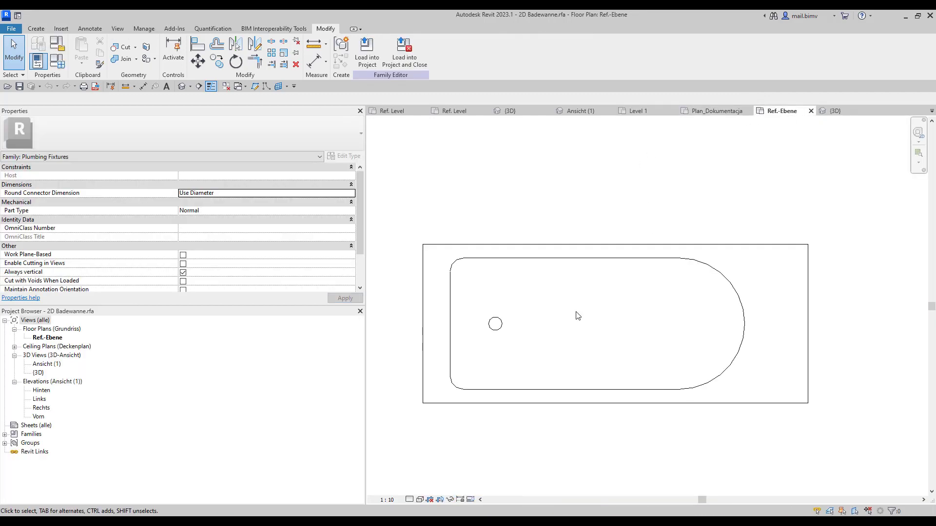
pyautogui.click(700, 115)
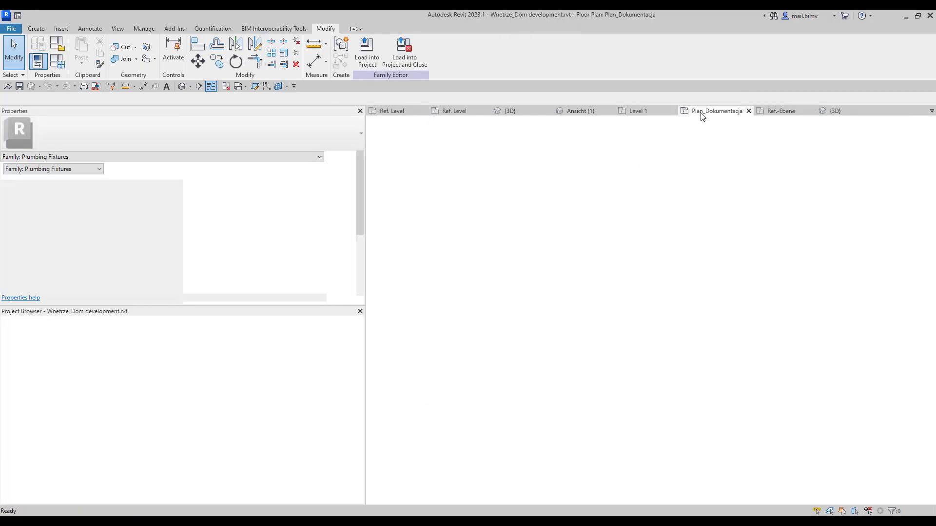
pyautogui.click(180, 87)
pyautogui.scroll(5, 501, 374)
pyautogui.scroll(3, 746, 423)
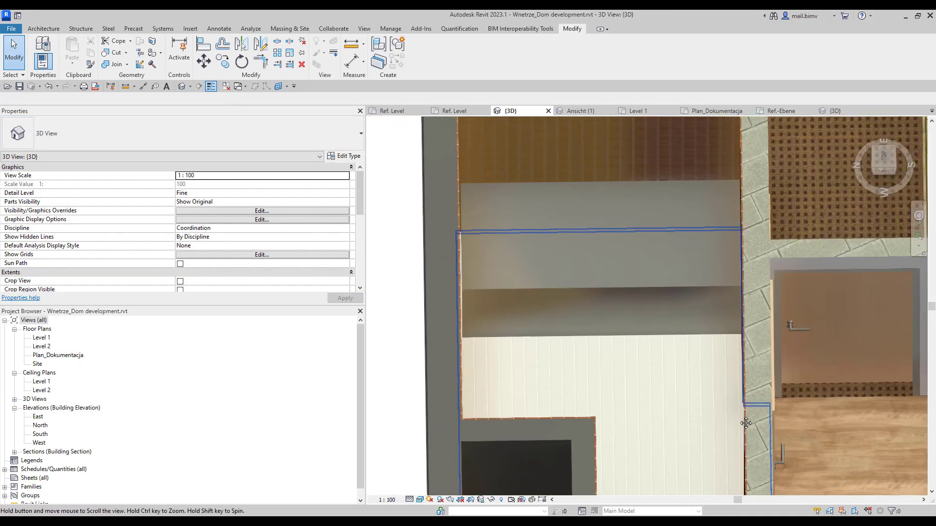
pyautogui.scroll(-3, 745, 423)
pyautogui.keyDown('shift'); pyautogui.moveTo(607, 402); pyautogui.dragTo(613, 306, button='middle'); pyautogui.keyUp('shift')
pyautogui.scroll(3, 613, 306)
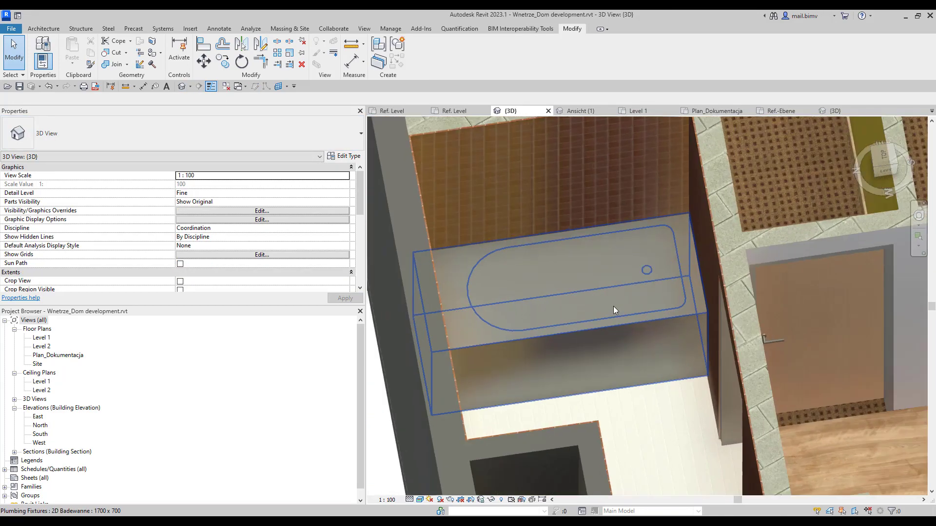
pyautogui.moveTo(665, 402)
pyautogui.keyDown('shift'); pyautogui.mouseDown(button='middle')
pyautogui.moveTo(475, 380)
pyautogui.moveTo(621, 381)
pyautogui.moveTo(622, 352)
pyautogui.mouseUp(button='middle'); pyautogui.keyUp('shift')
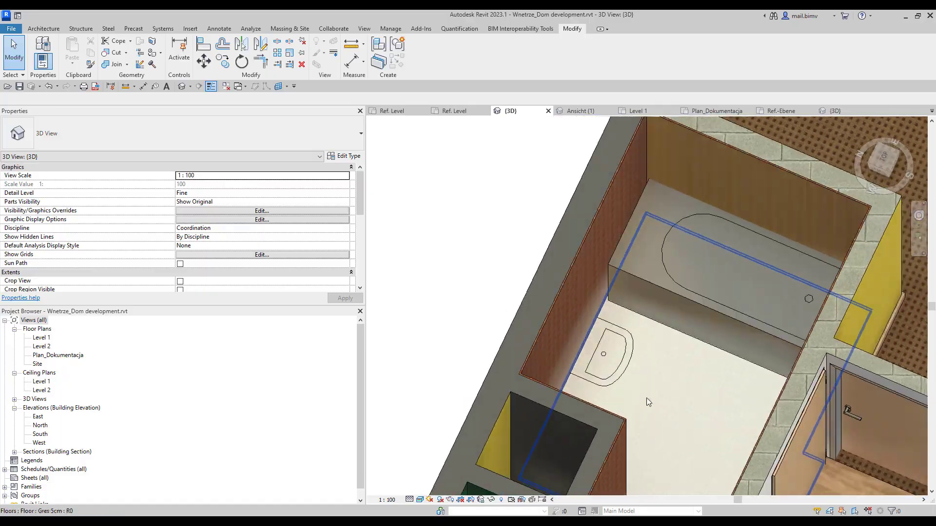